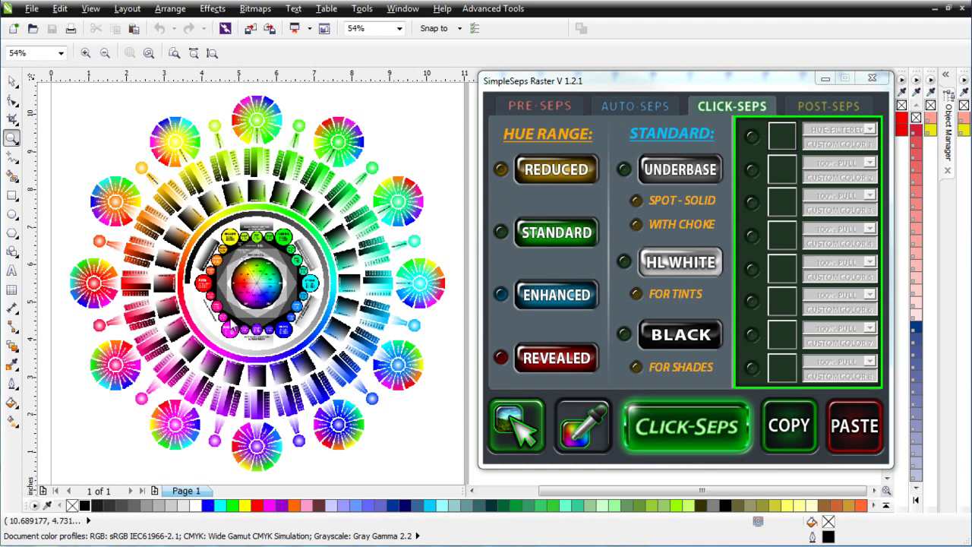
- Zoom in on the 0° label, switch the display to Pixels view at 1221%, then scroll back out
{"action": "left_click", "coordinate": [13, 139]}
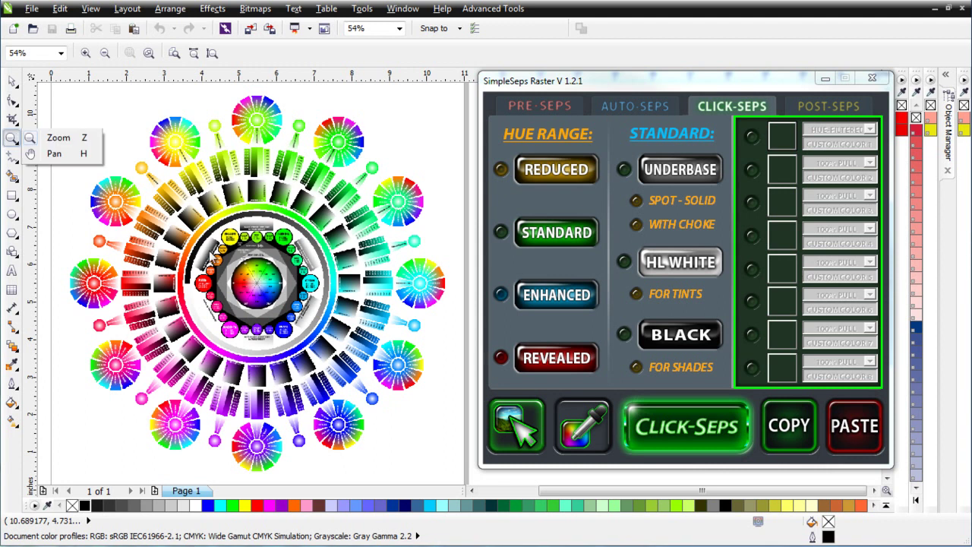
{"action": "left_click", "coordinate": [55, 140]}
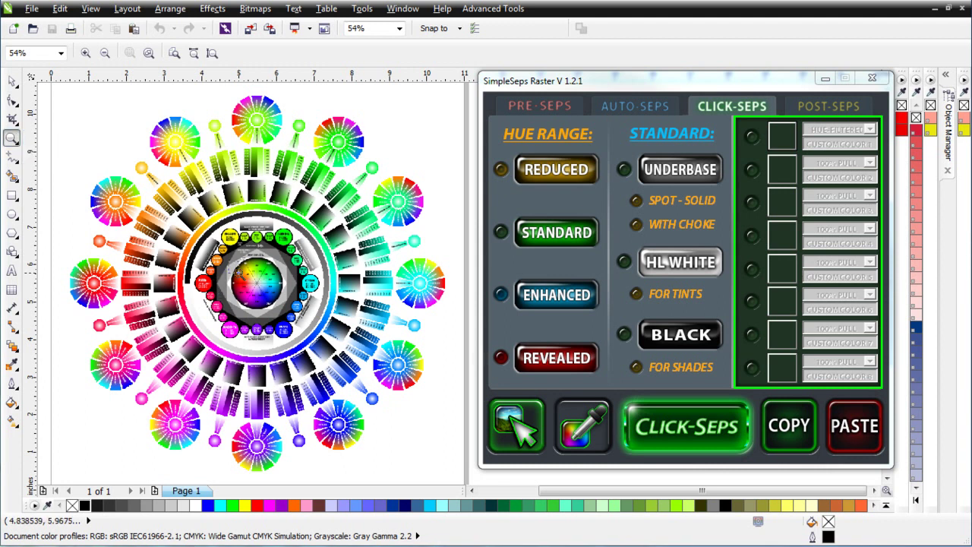
{"action": "left_click_drag", "start_coordinate": [236, 266], "coordinate": [263, 307]}
{"action": "left_click", "coordinate": [363, 272]}
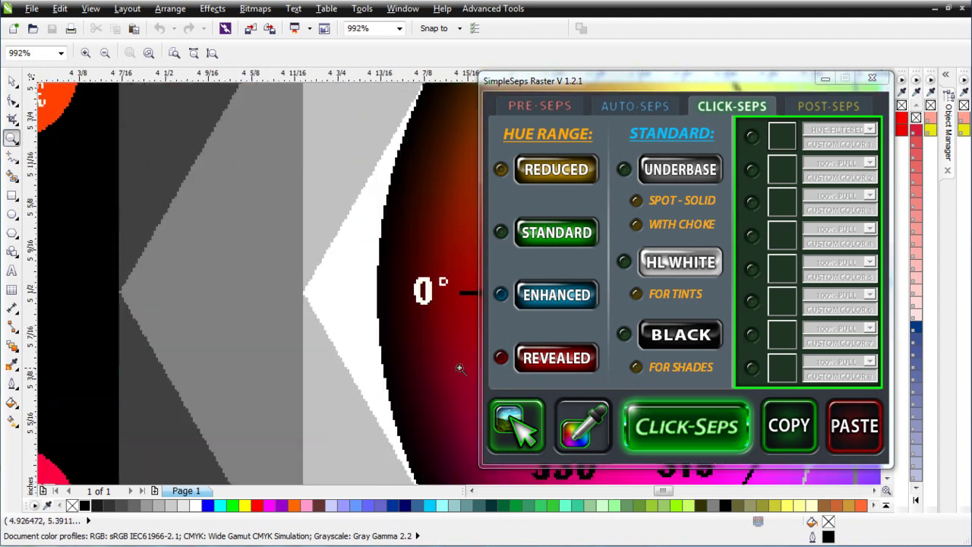
{"action": "left_click", "coordinate": [90, 8]}
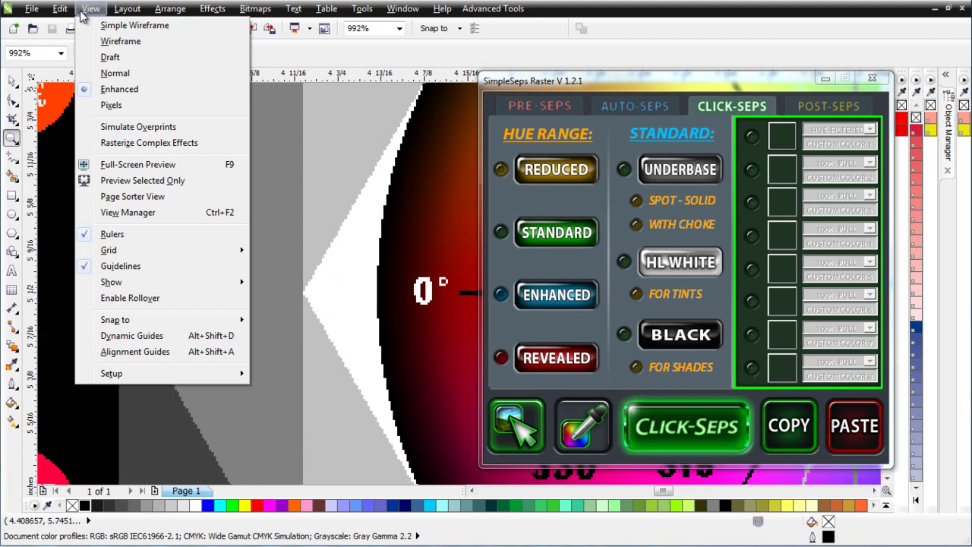
{"action": "left_click", "coordinate": [111, 105]}
{"action": "left_click_drag", "start_coordinate": [367, 230], "coordinate": [489, 333]}
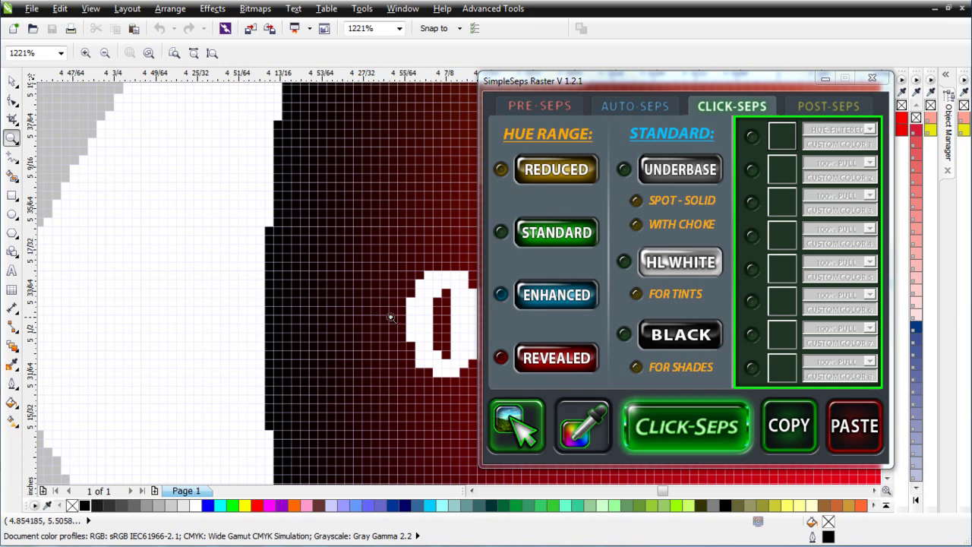
{"action": "scroll", "coordinate": [456, 283], "scroll_direction": "down", "scroll_amount": 4}
{"action": "scroll", "coordinate": [456, 283], "scroll_direction": "down", "scroll_amount": 3}
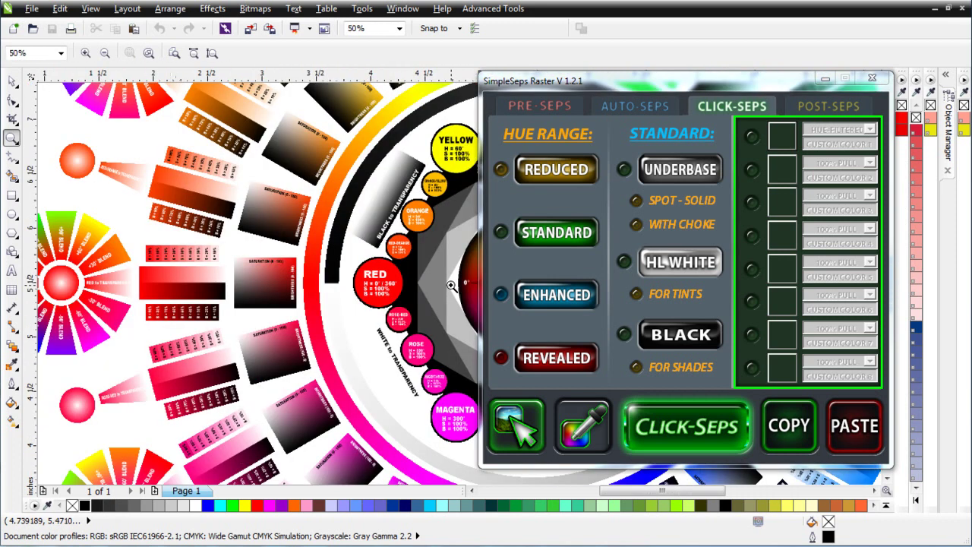
- Duplicate the colour-wheel bitmap off the page to the left and scale the copy to 49.5%
{"action": "left_click_drag", "start_coordinate": [640, 82], "coordinate": [939, 107]}
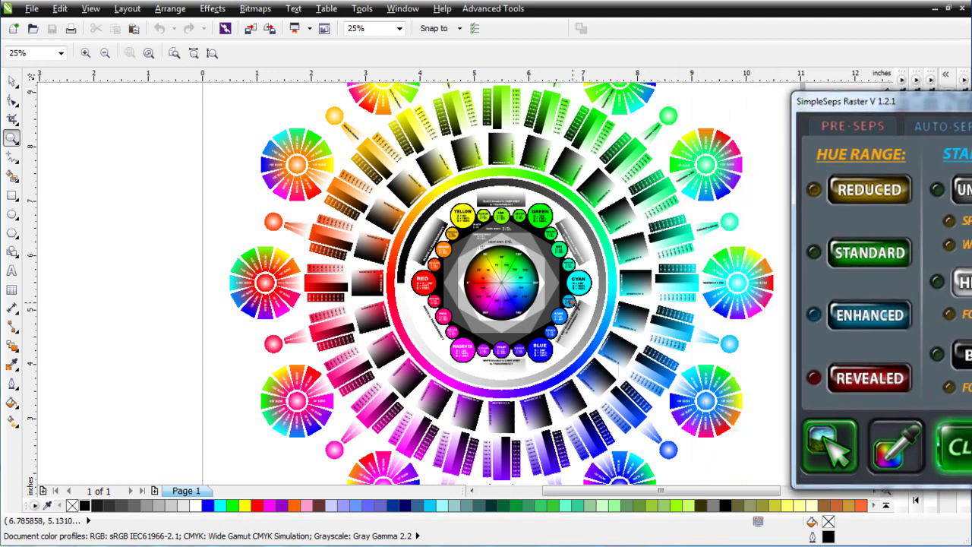
{"action": "scroll", "coordinate": [566, 296], "scroll_direction": "down", "scroll_amount": 3}
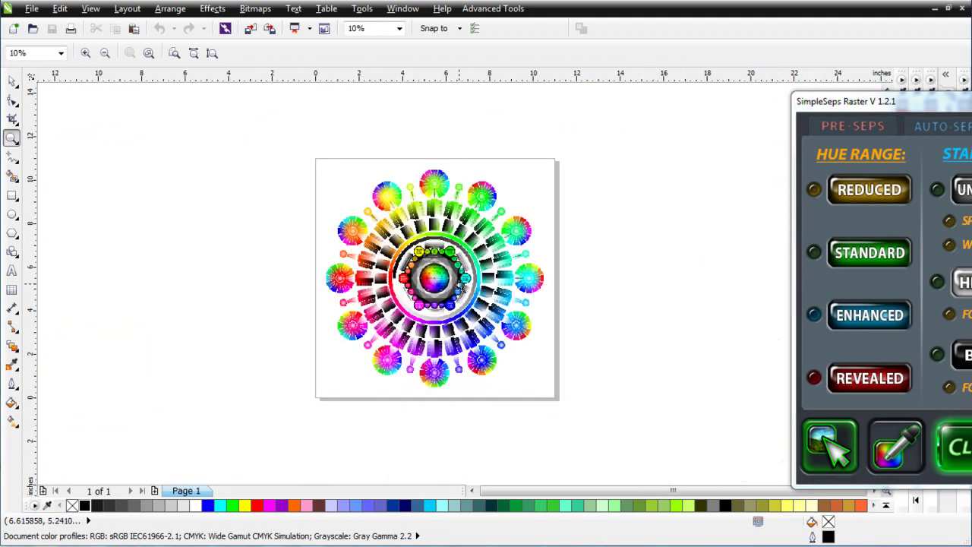
{"action": "left_click", "coordinate": [12, 81]}
{"action": "left_click", "coordinate": [405, 257]}
{"action": "left_click_drag", "start_coordinate": [458, 264], "coordinate": [224, 300]}
{"action": "left_click_drag", "start_coordinate": [315, 199], "coordinate": [199, 314]}
{"action": "left_click_drag", "start_coordinate": [139, 371], "coordinate": [195, 301]}
- In SimpleSeps, choose the Enhanced hue range, enable HL White and Black, and show Post-Seps
{"action": "left_click_drag", "start_coordinate": [968, 107], "coordinate": [764, 85]}
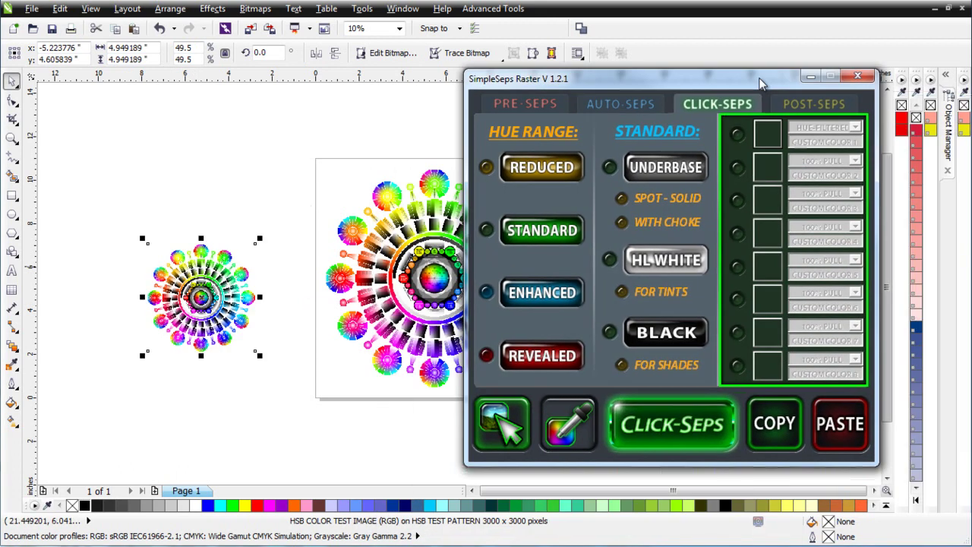
{"action": "left_click", "coordinate": [487, 293]}
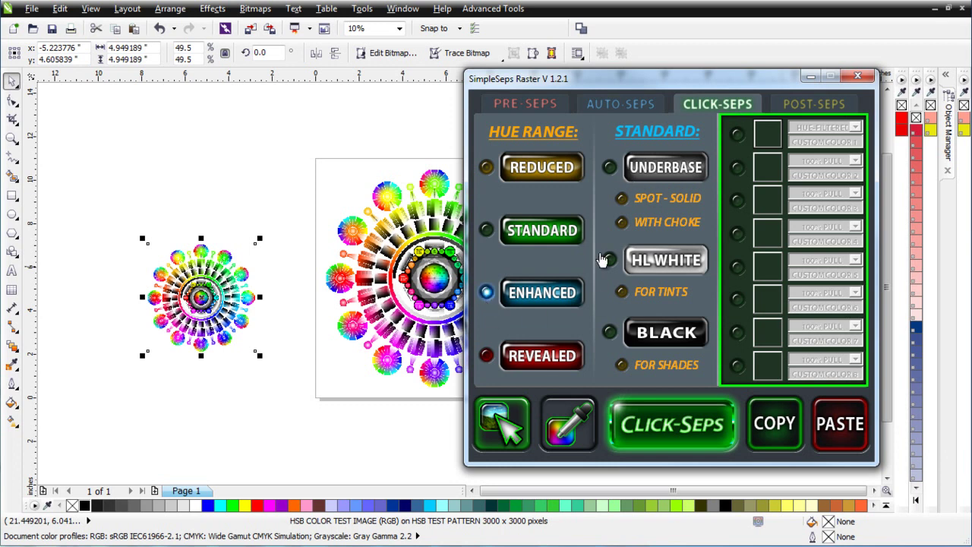
{"action": "left_click", "coordinate": [611, 260]}
{"action": "left_click", "coordinate": [610, 332]}
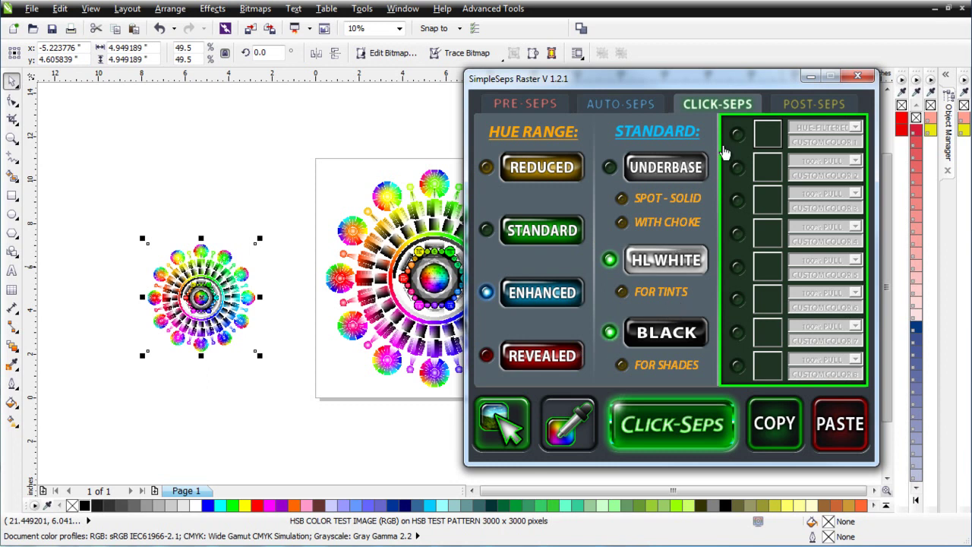
{"action": "left_click", "coordinate": [815, 107]}
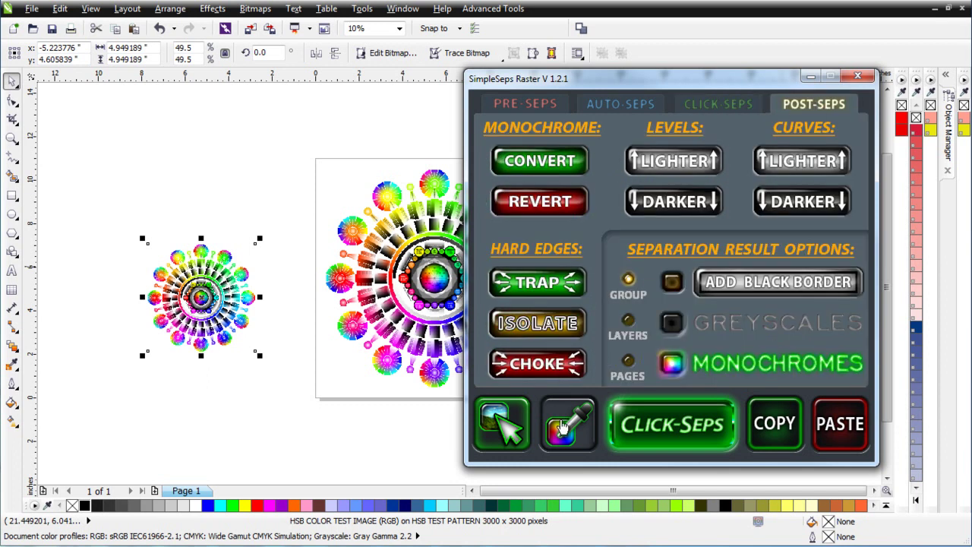
- Run Click-Seps on the small copy and paste the resulting separation group into the original document
{"action": "left_click", "coordinate": [682, 427]}
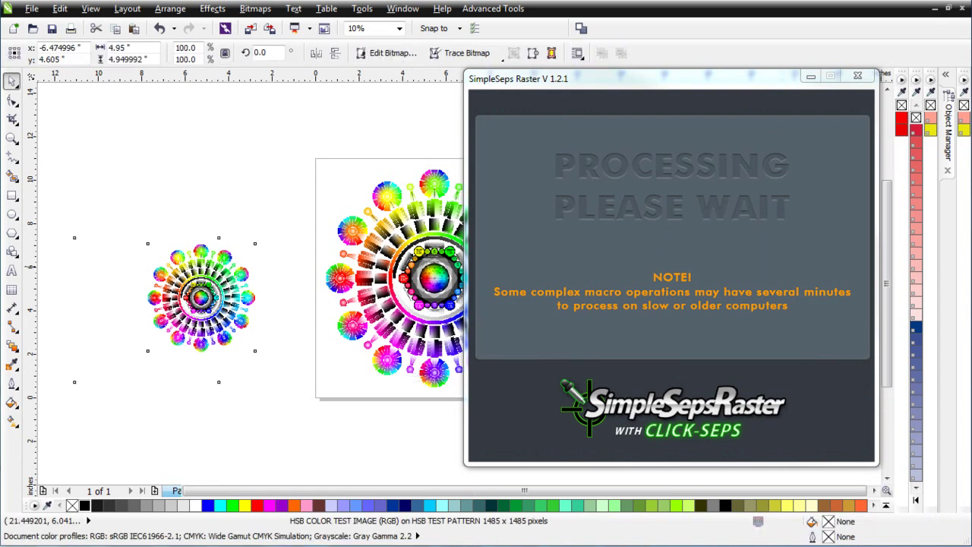
{"action": "left_click_drag", "start_coordinate": [279, 198], "coordinate": [49, 431]}
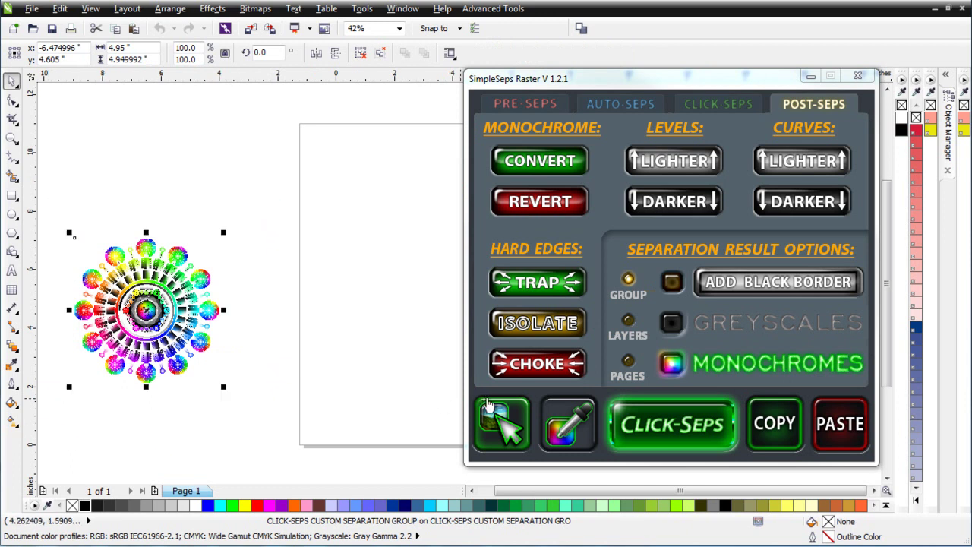
{"action": "left_click", "coordinate": [935, 9]}
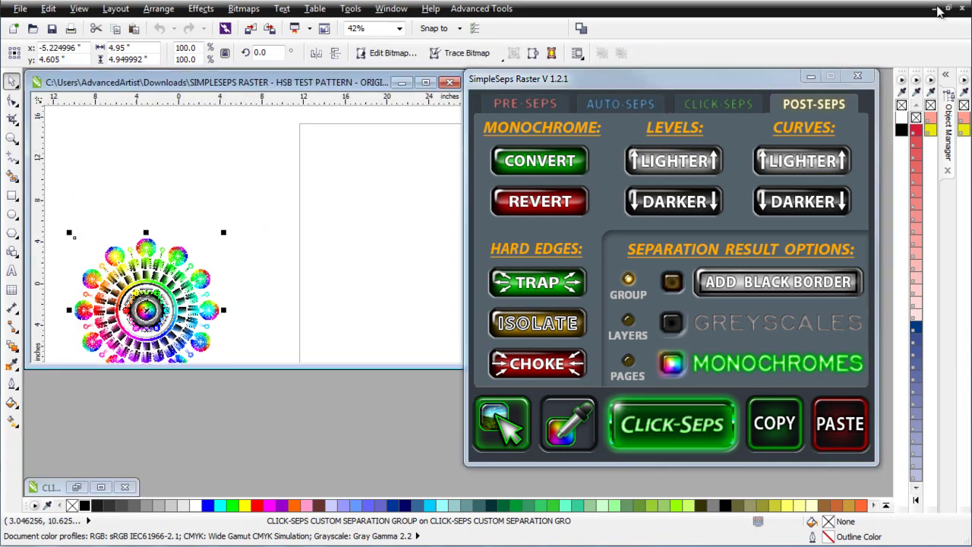
{"action": "left_click", "coordinate": [426, 82]}
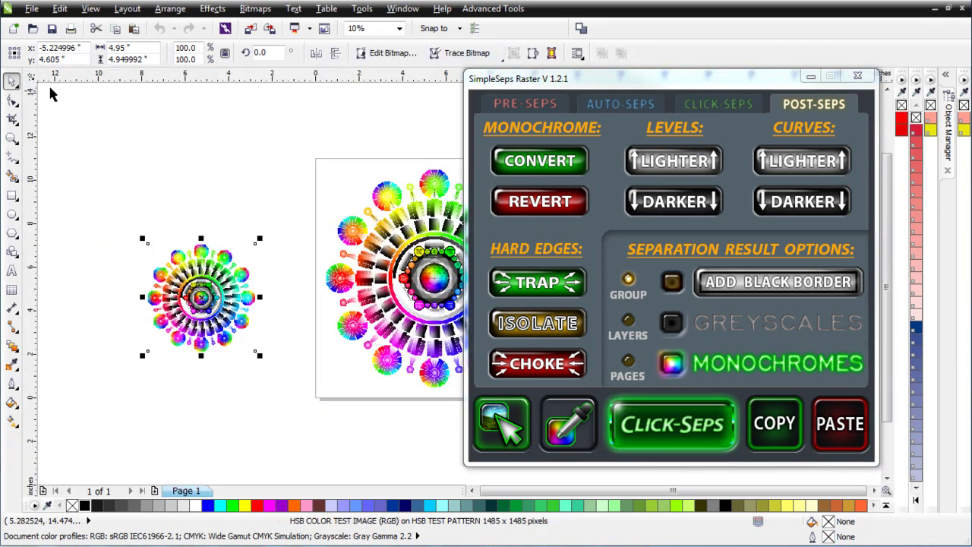
{"action": "left_click", "coordinate": [136, 29]}
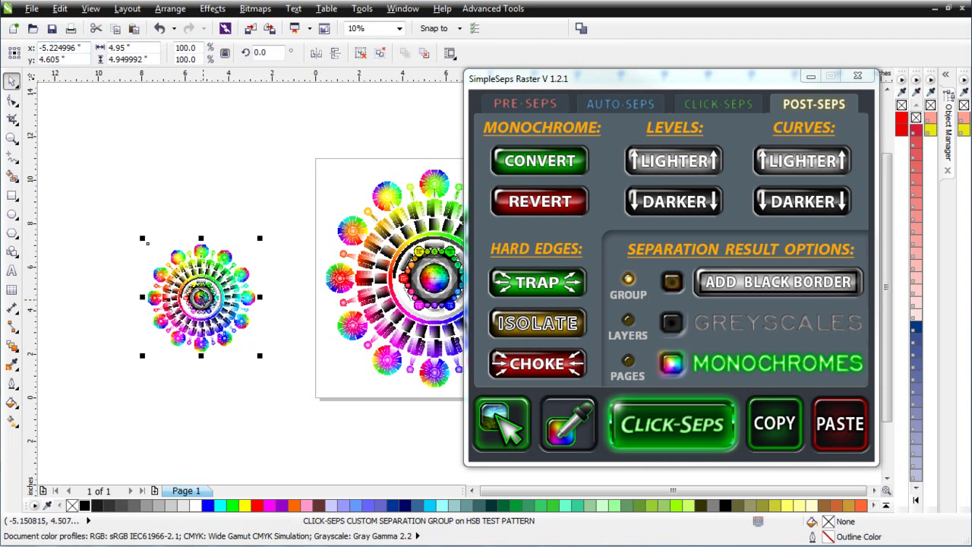
- Move the pasted separation groups down below the small copy and minimise the SimpleSeps panel
{"action": "left_click_drag", "start_coordinate": [207, 299], "coordinate": [209, 422]}
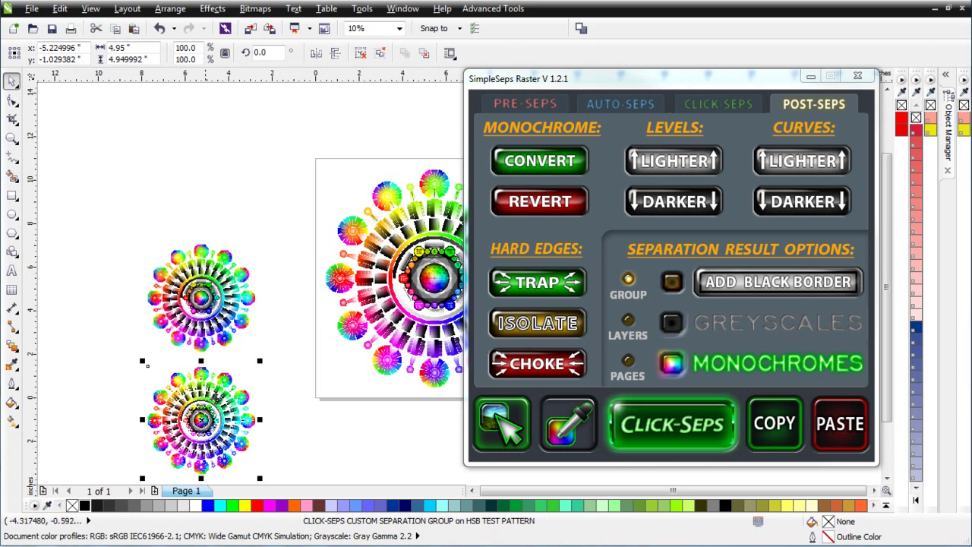
{"action": "scroll", "coordinate": [362, 388], "scroll_direction": "down", "scroll_amount": 1}
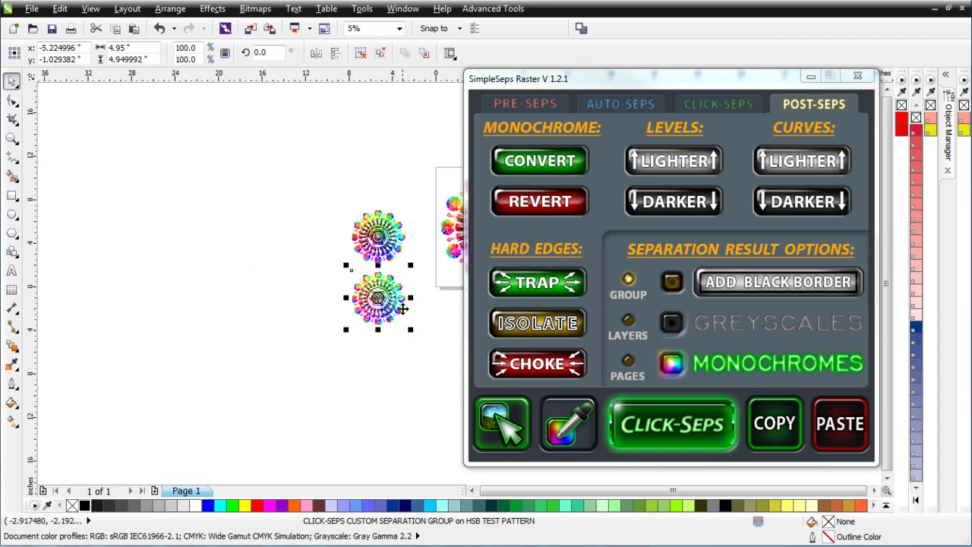
{"action": "left_click_drag", "start_coordinate": [382, 296], "coordinate": [390, 385]}
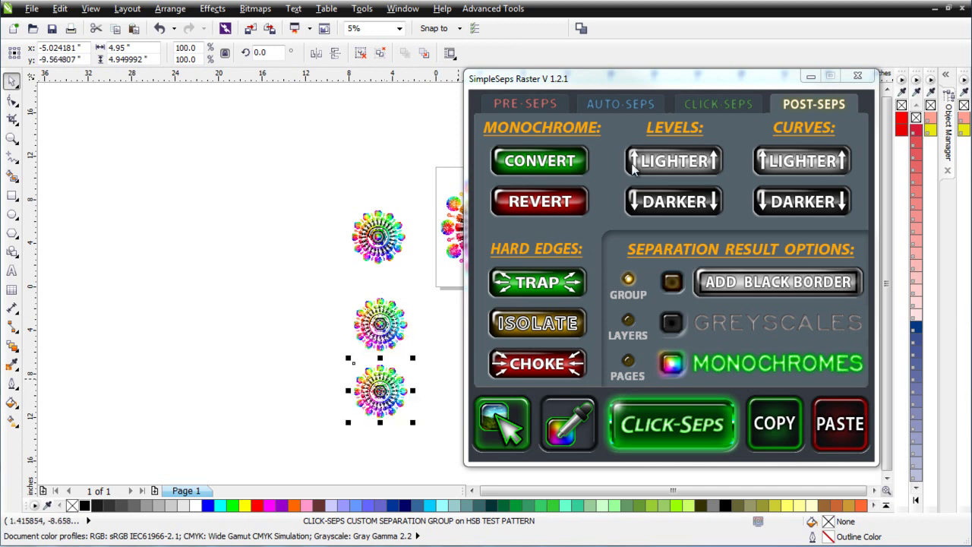
{"action": "left_click", "coordinate": [809, 75]}
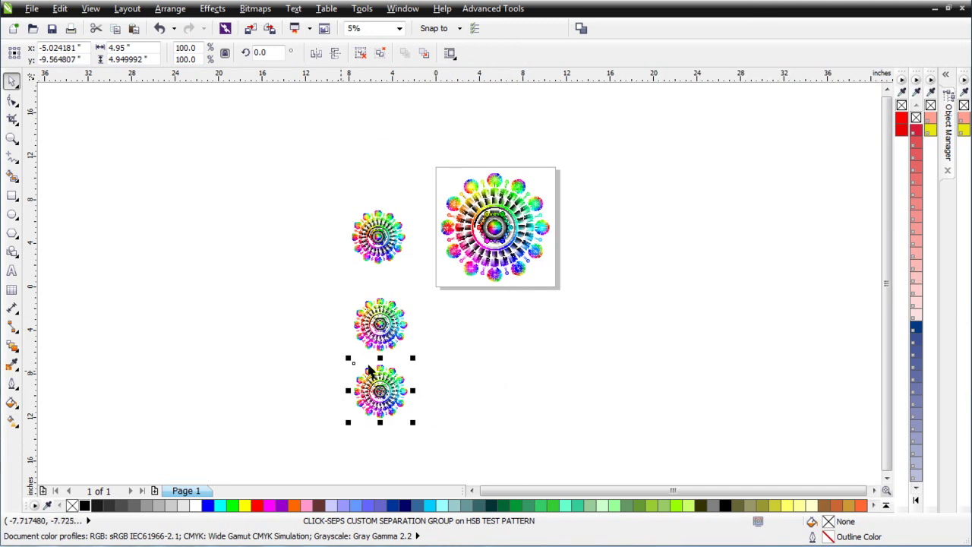
{"action": "left_click", "coordinate": [12, 195]}
- Draw a rectangle around the lowest group, fill it #999999 grey and send it to the back of the page
{"action": "left_click_drag", "start_coordinate": [334, 357], "coordinate": [573, 426]}
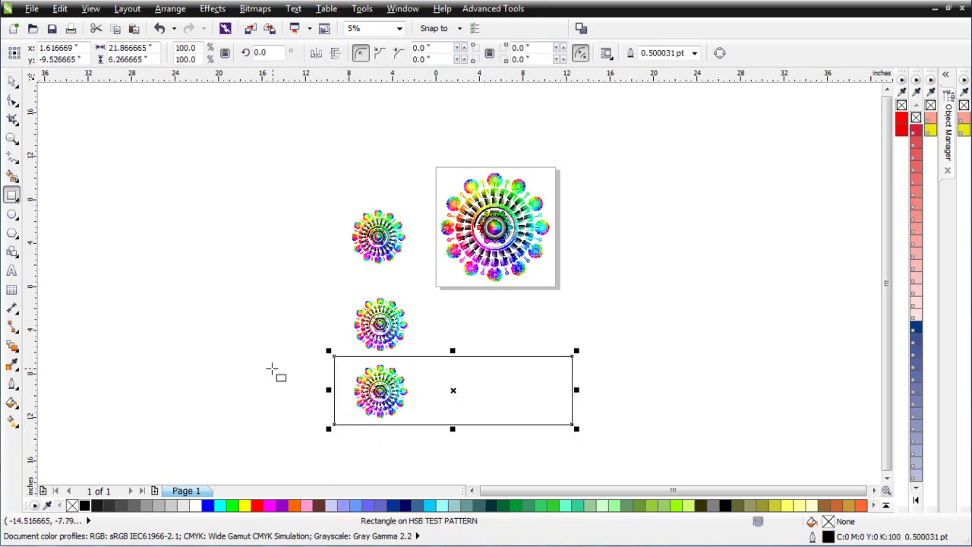
{"action": "left_click", "coordinate": [146, 505]}
{"action": "left_click", "coordinate": [12, 80]}
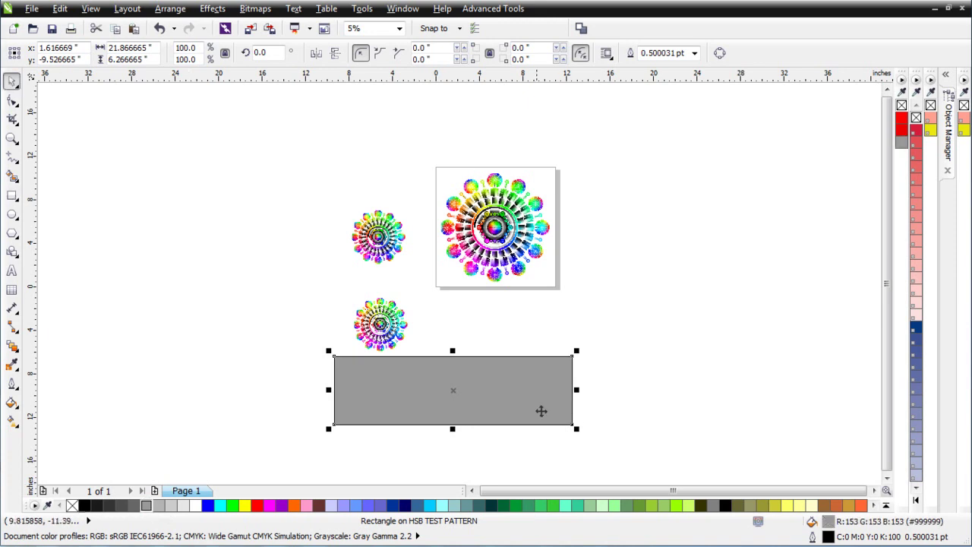
{"action": "right_click", "coordinate": [528, 389]}
{"action": "mouse_move", "coordinate": [693, 225]}
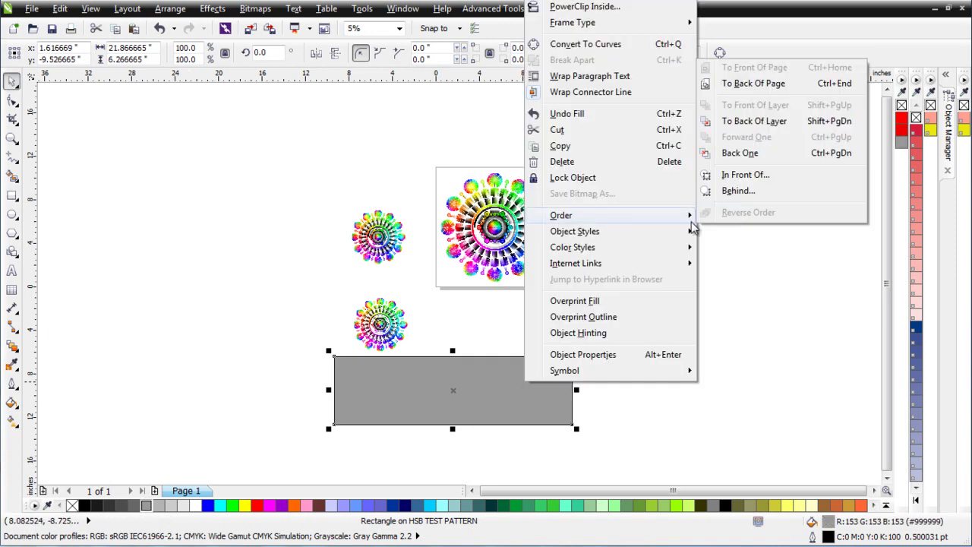
{"action": "left_click", "coordinate": [789, 87]}
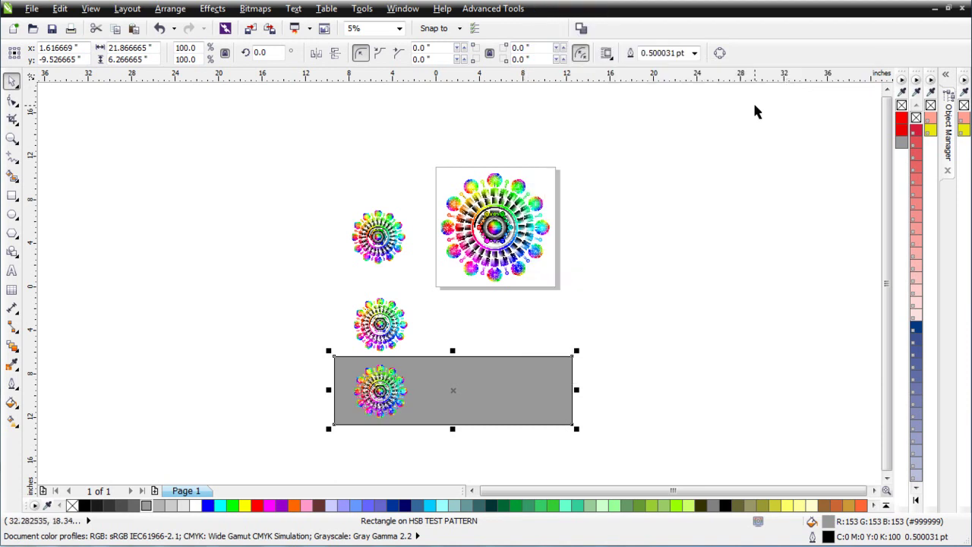
- Select the middle separation group
{"action": "left_click", "coordinate": [745, 326]}
{"action": "left_click", "coordinate": [436, 379]}
{"action": "left_click", "coordinate": [212, 343]}
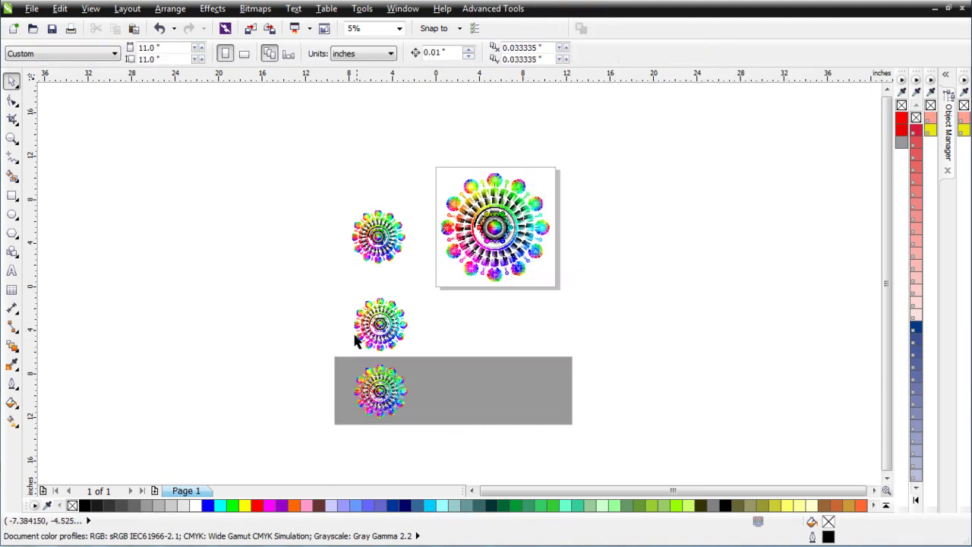
{"action": "left_click", "coordinate": [392, 322]}
{"action": "scroll", "coordinate": [393, 322], "scroll_direction": "up", "scroll_amount": 1}
{"action": "scroll", "coordinate": [393, 322], "scroll_direction": "up", "scroll_amount": 1}
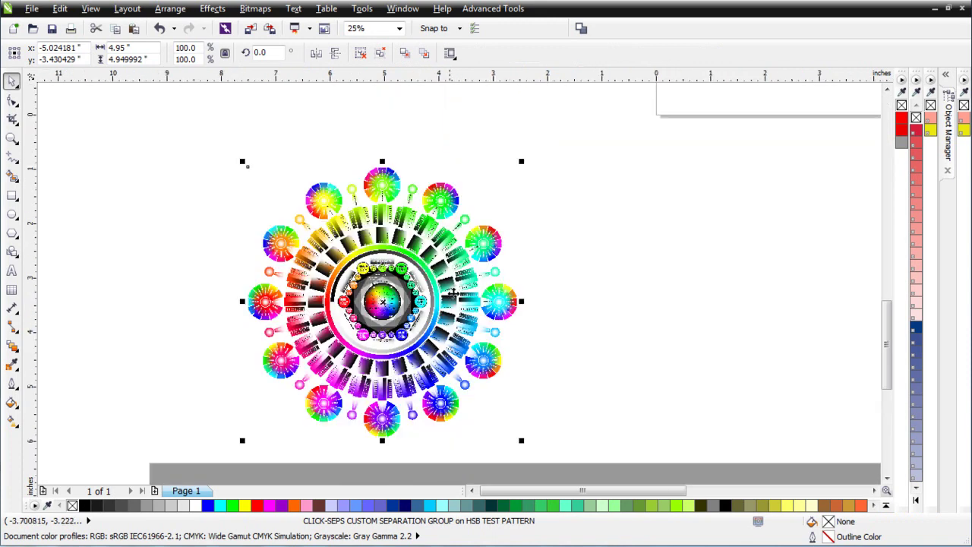
- Enable Overprint Outline on the group, turn on Simulate Overprints, and ungroup it into three bitmaps
{"action": "right_click", "coordinate": [448, 309]}
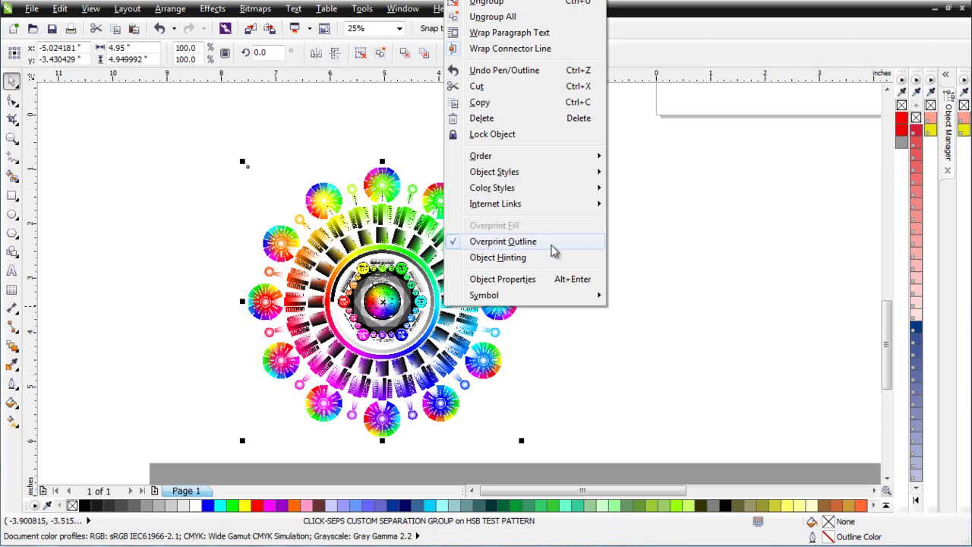
{"action": "left_click", "coordinate": [91, 11]}
{"action": "left_click", "coordinate": [93, 13]}
{"action": "left_click", "coordinate": [93, 14]}
{"action": "left_click", "coordinate": [127, 129]}
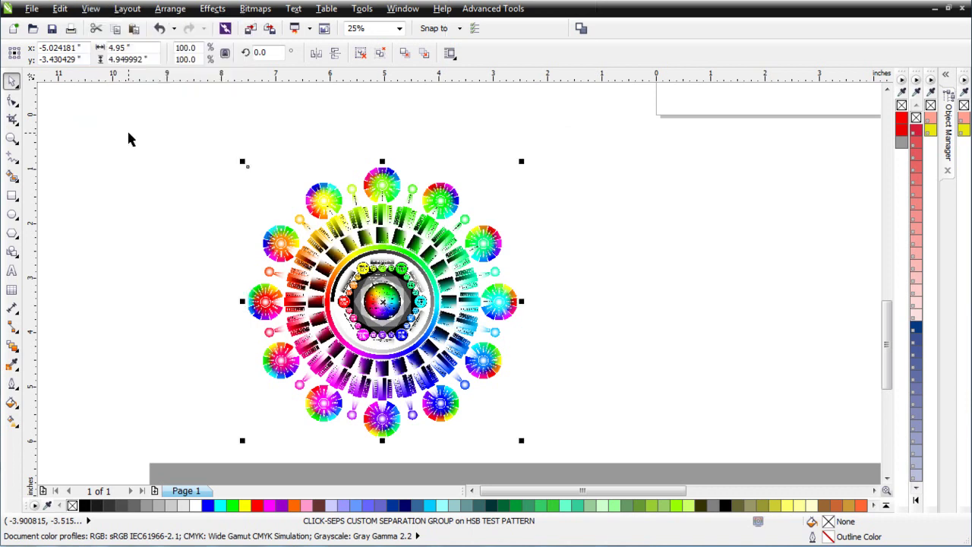
{"action": "scroll", "coordinate": [458, 388], "scroll_direction": "up", "scroll_amount": 1}
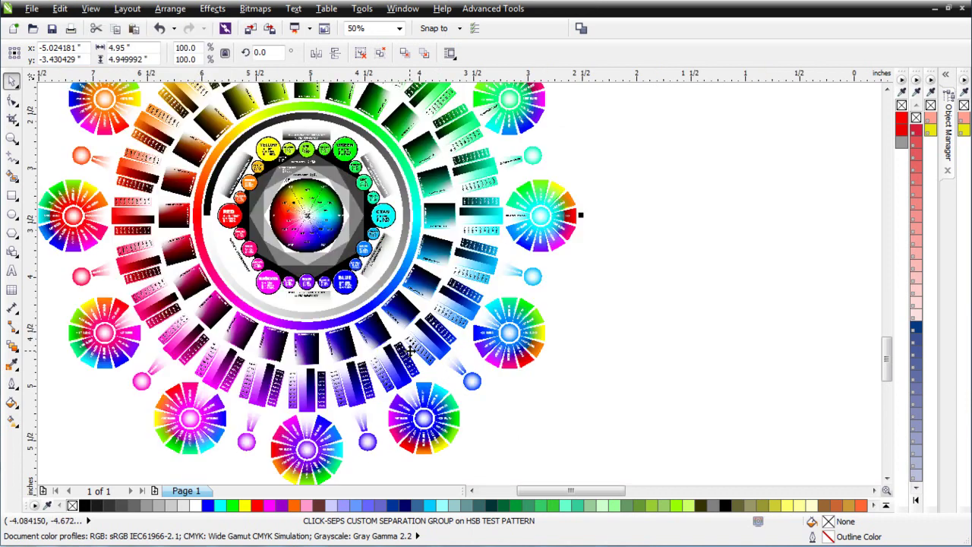
{"action": "left_click", "coordinate": [380, 52]}
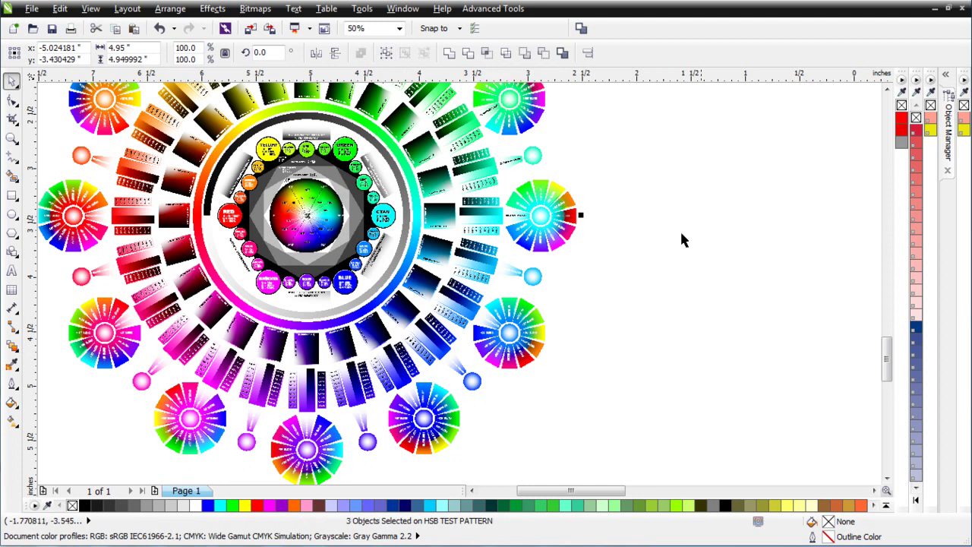
- Open the Object Manager listing the STANDARD BLACK, STANDARD HL WHITE and HUE = ENHANCED bitmaps
{"action": "left_click", "coordinate": [947, 155]}
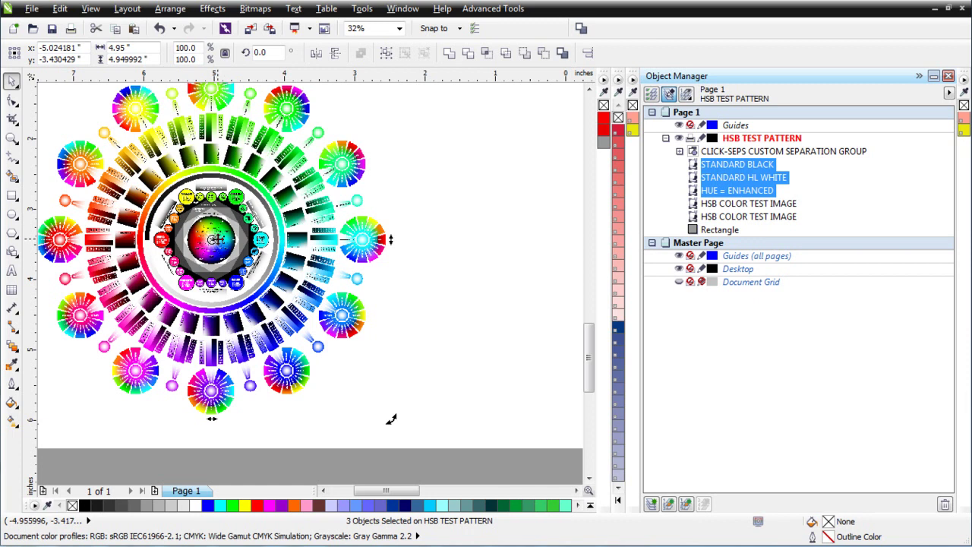
{"action": "scroll", "coordinate": [303, 282], "scroll_direction": "up", "scroll_amount": 3}
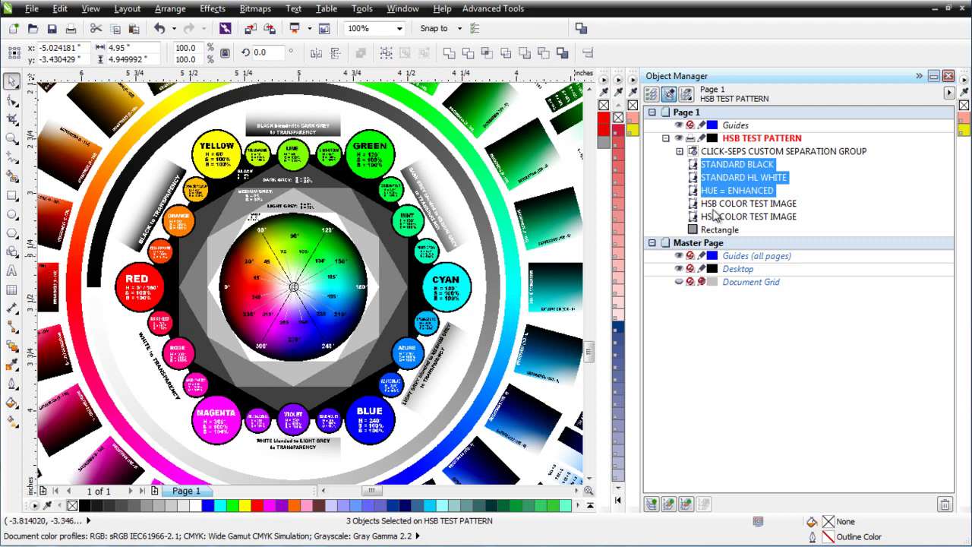
- Delete the STANDARD BLACK and STANDARD HL WHITE bitmaps, leaving only HUE = ENHANCED
{"action": "left_click", "coordinate": [727, 164]}
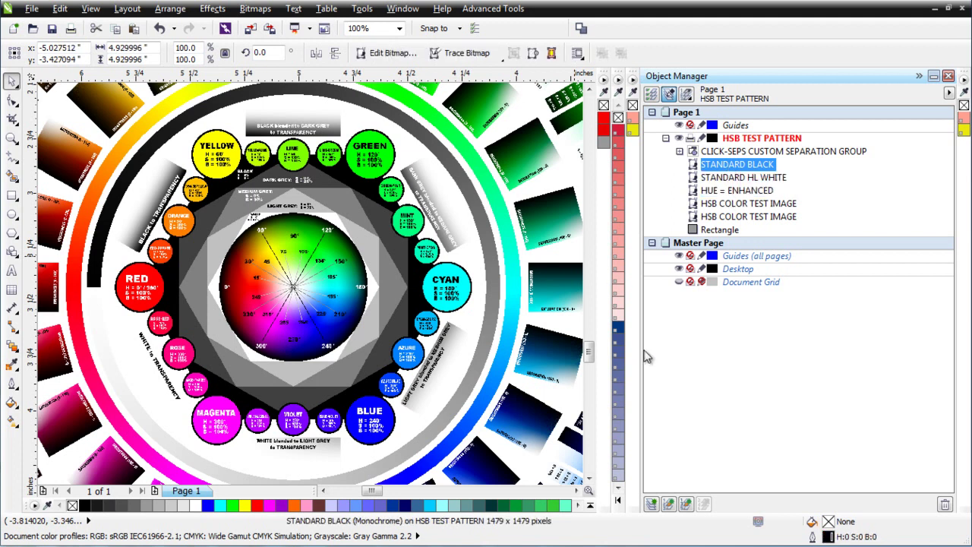
{"action": "key", "text": "Delete"}
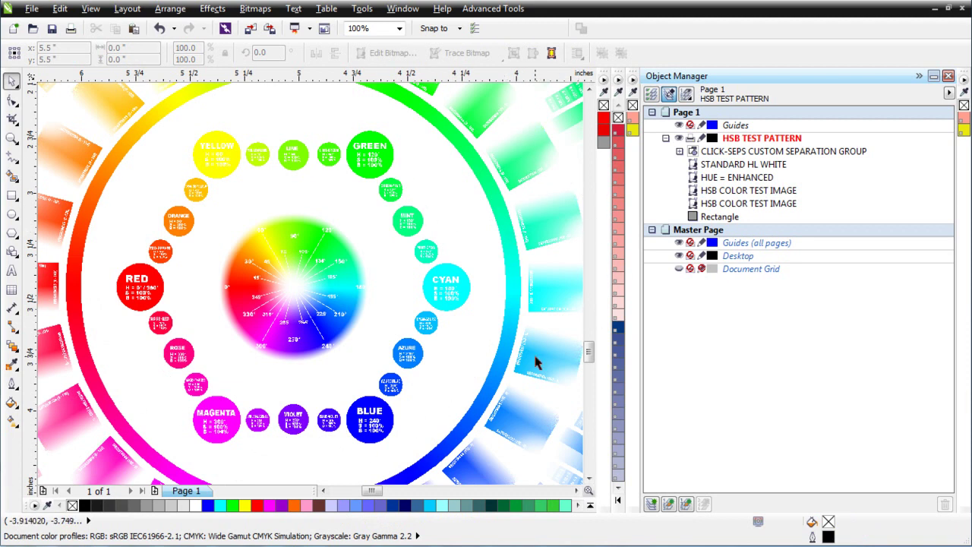
{"action": "left_click", "coordinate": [558, 446]}
{"action": "scroll", "coordinate": [321, 282], "scroll_direction": "down", "scroll_amount": 1}
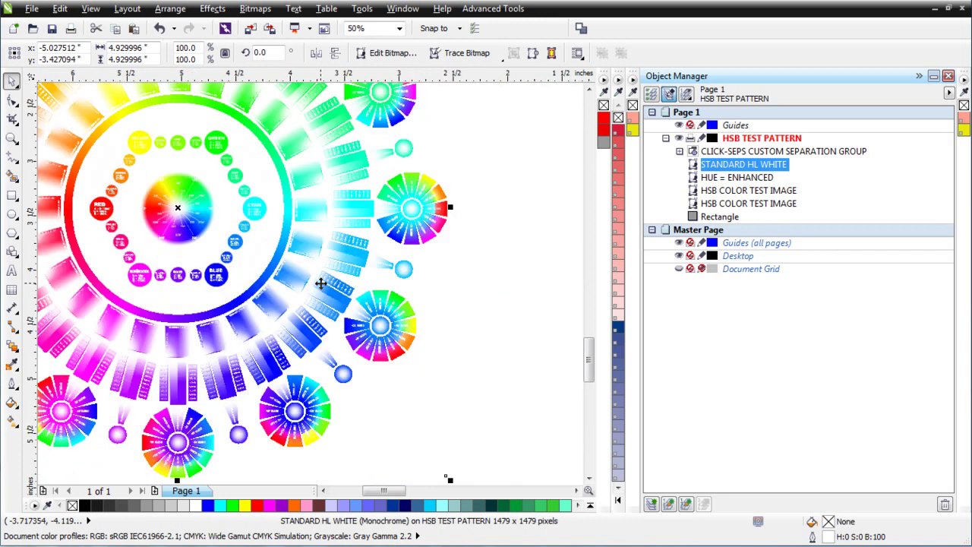
{"action": "scroll", "coordinate": [302, 282], "scroll_direction": "up", "scroll_amount": 2}
{"action": "scroll", "coordinate": [282, 276], "scroll_direction": "up", "scroll_amount": 1}
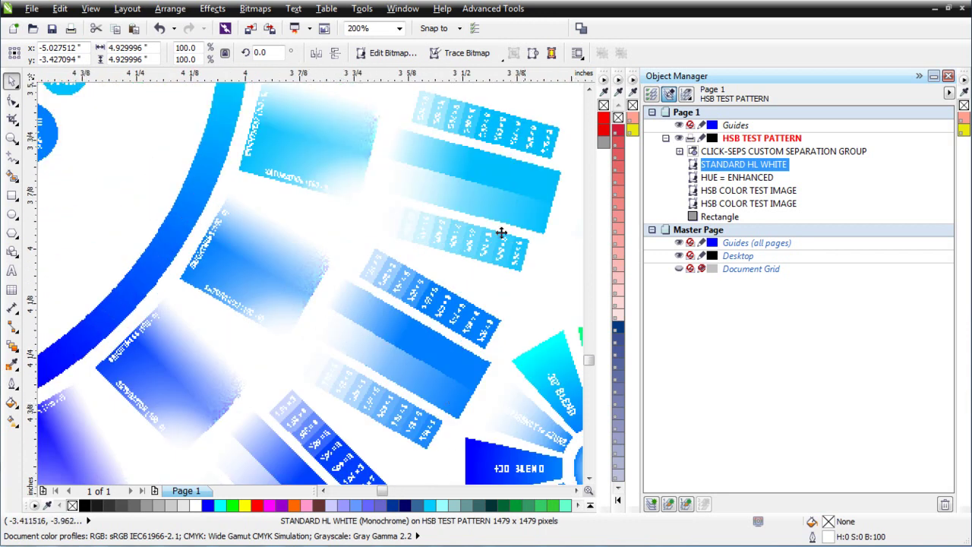
{"action": "left_click", "coordinate": [718, 181]}
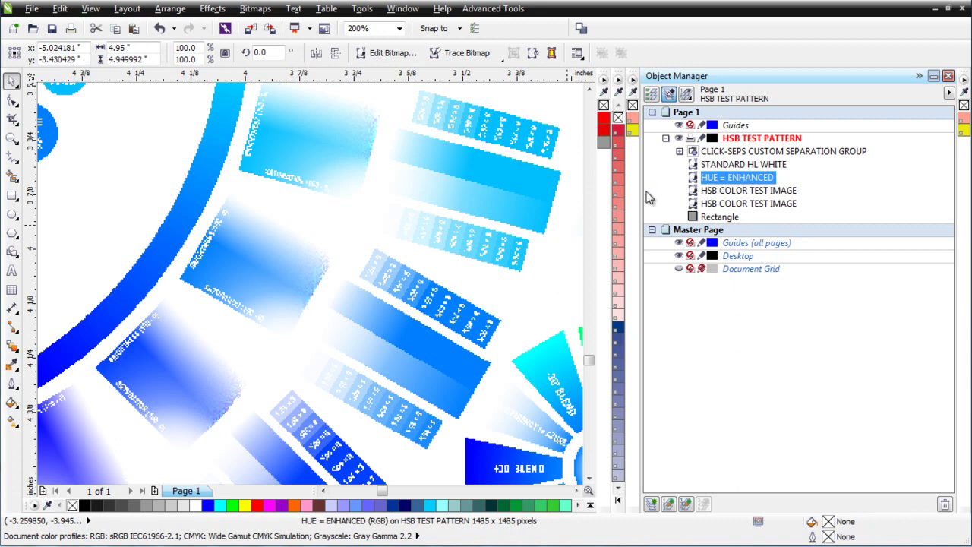
{"action": "left_click", "coordinate": [729, 166]}
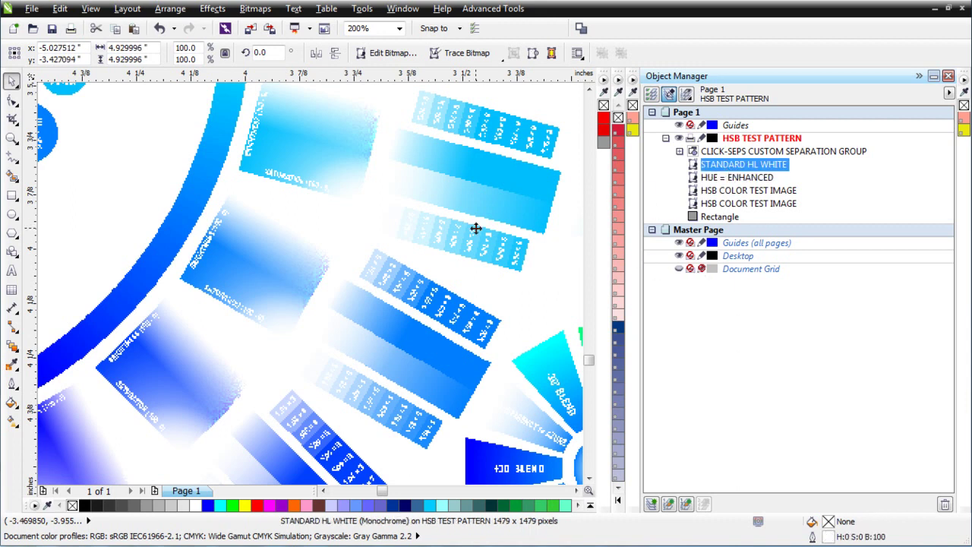
{"action": "key", "text": "Delete"}
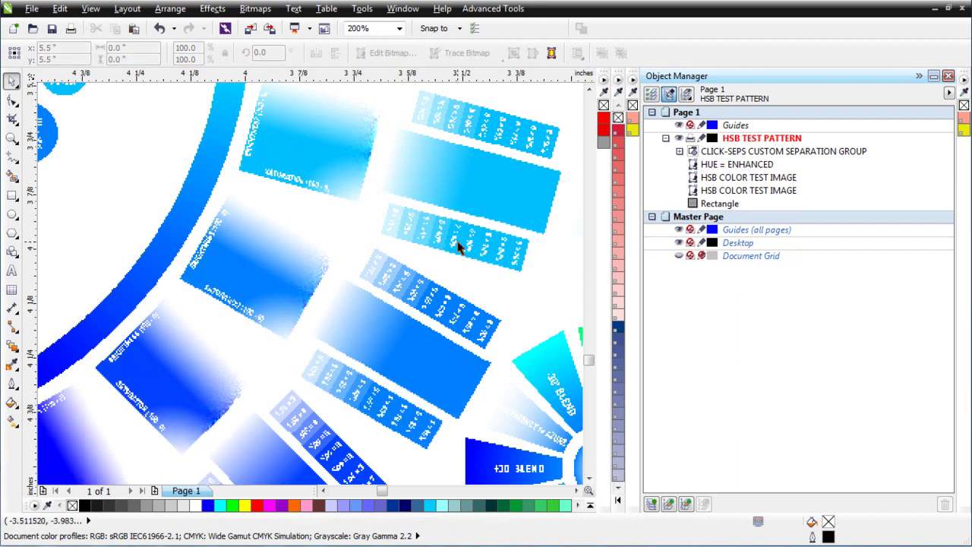
{"action": "scroll", "coordinate": [462, 245], "scroll_direction": "down", "scroll_amount": 2}
{"action": "scroll", "coordinate": [276, 299], "scroll_direction": "down", "scroll_amount": 1}
{"action": "scroll", "coordinate": [275, 281], "scroll_direction": "down", "scroll_amount": 1}
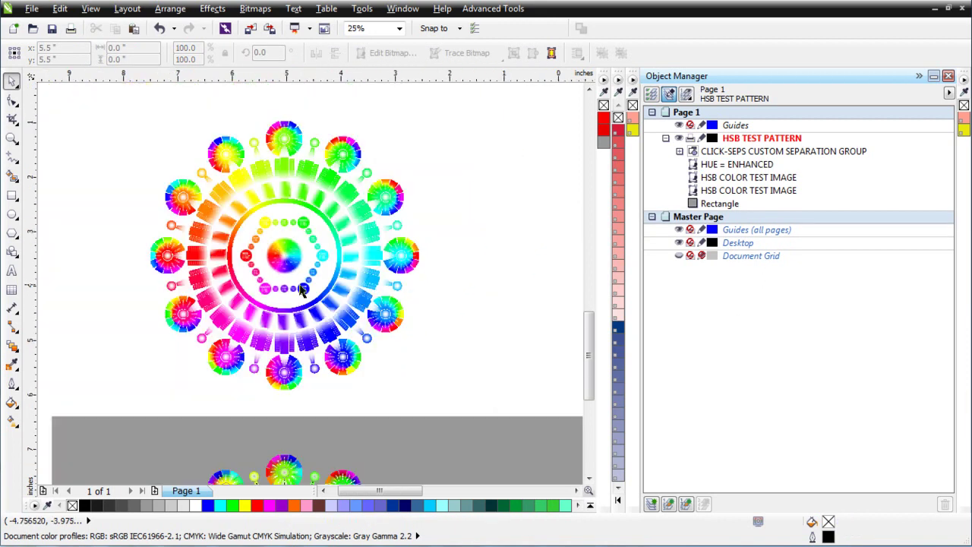
{"action": "scroll", "coordinate": [308, 307], "scroll_direction": "up", "scroll_amount": 1}
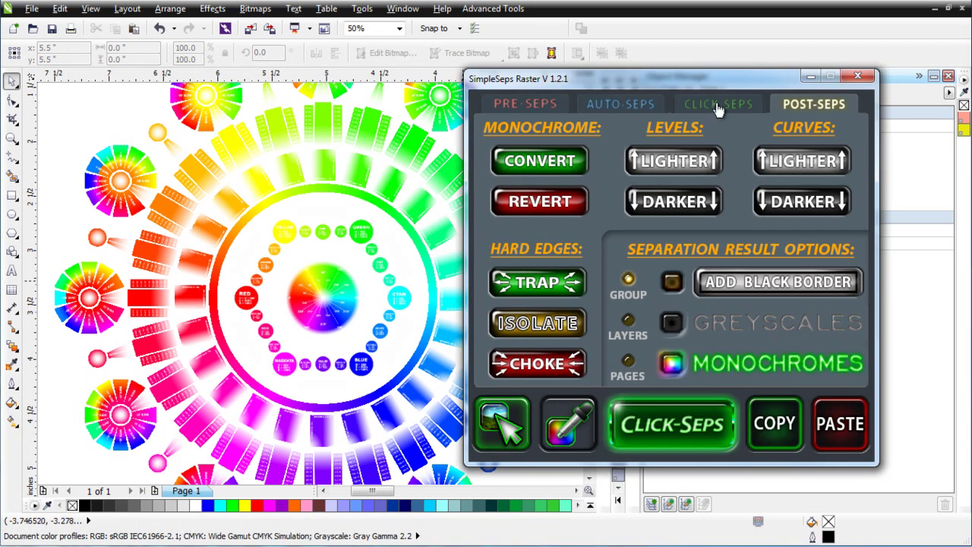
- Turn off the Enhanced hue range and pick red and yellow as the 6-hue Auto-Seps colours
{"action": "left_click", "coordinate": [718, 106]}
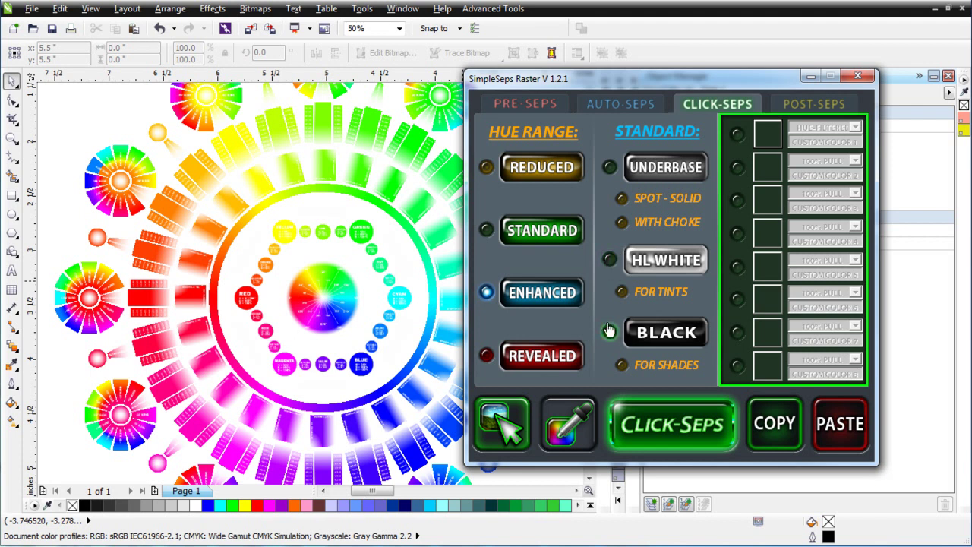
{"action": "left_click", "coordinate": [486, 292]}
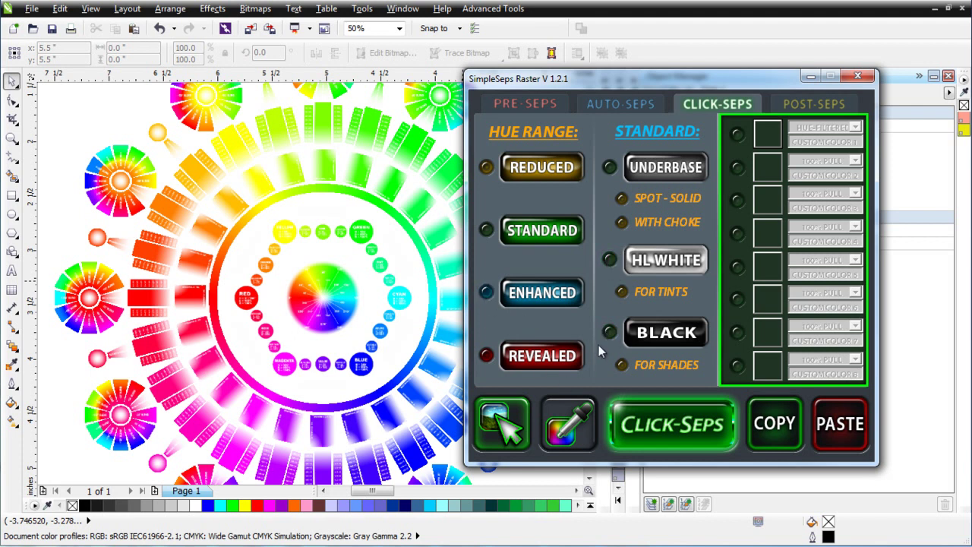
{"action": "left_click", "coordinate": [632, 107]}
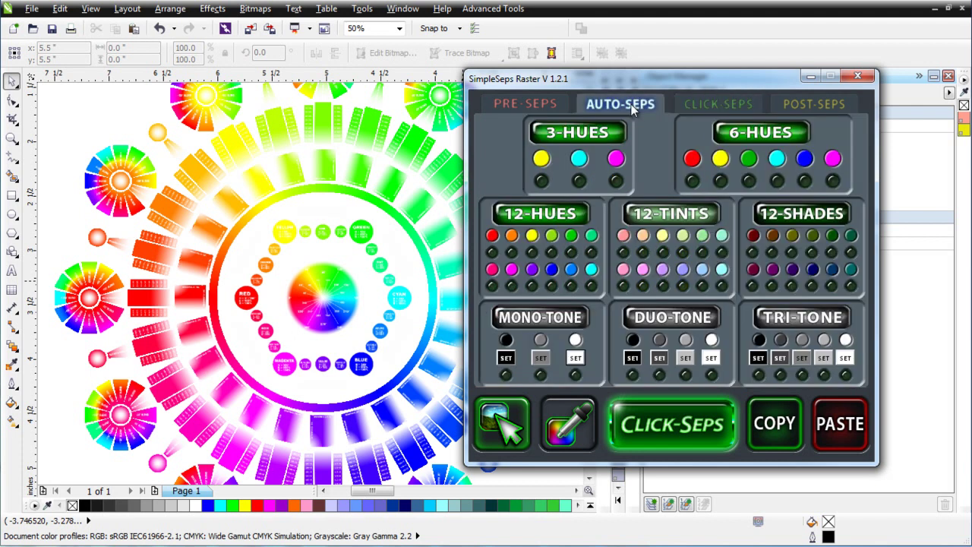
{"action": "left_click", "coordinate": [692, 180]}
{"action": "left_click", "coordinate": [720, 180]}
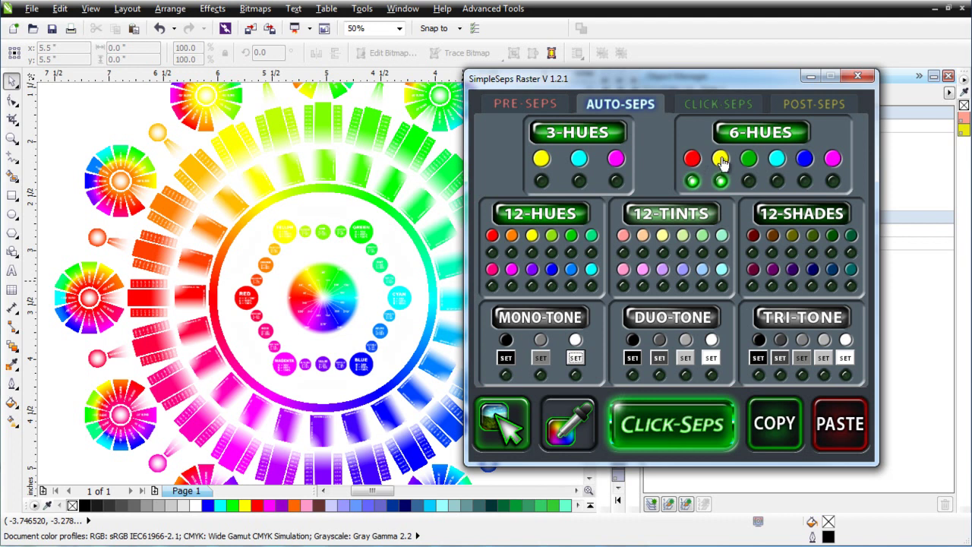
- Review the Post-Seps, Click-Seps and Pre-Seps tabs, ending back on Auto-Seps
{"action": "left_click", "coordinate": [814, 107]}
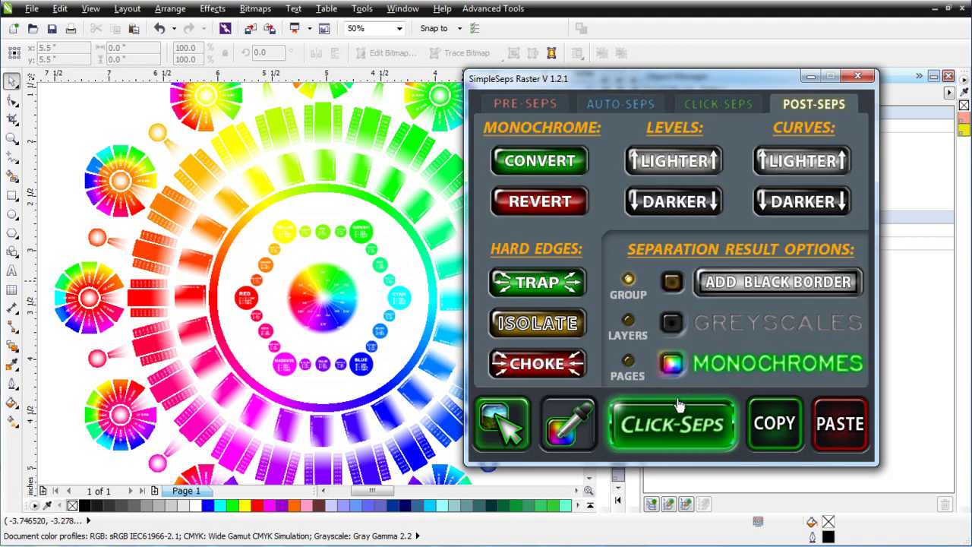
{"action": "left_click", "coordinate": [725, 108]}
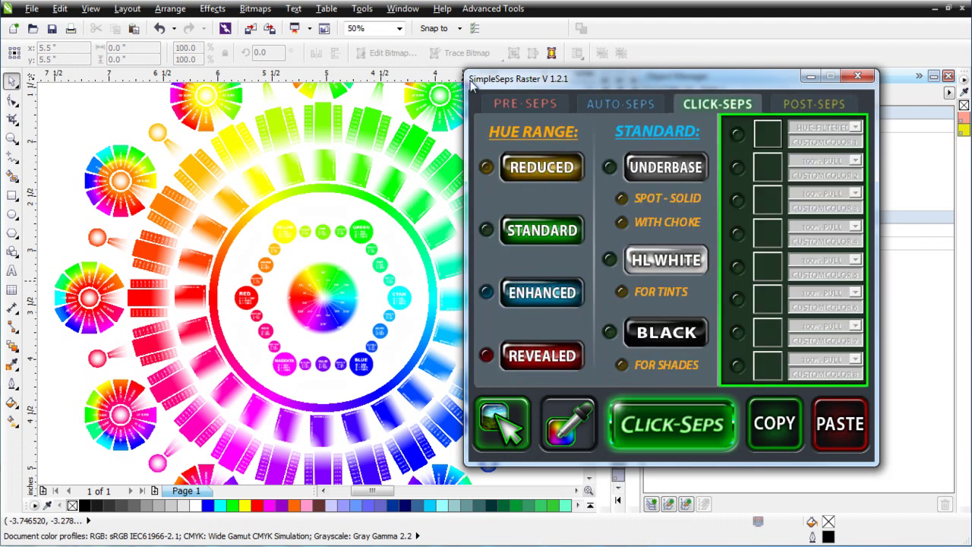
{"action": "left_click", "coordinate": [522, 105]}
{"action": "left_click", "coordinate": [647, 104]}
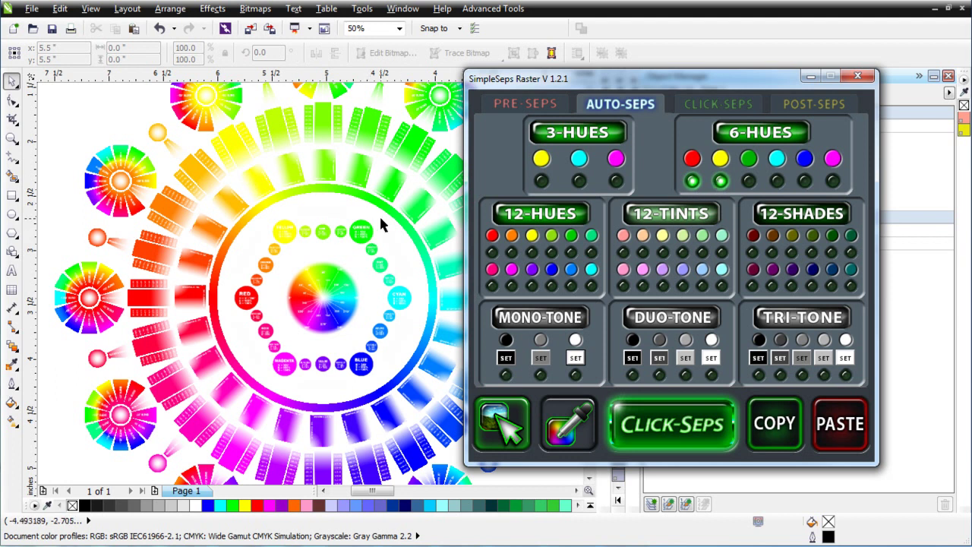
- Run Click-Seps on the HUE = ENHANCED bitmap after dismissing the no-selection warning
{"action": "left_click", "coordinate": [700, 428]}
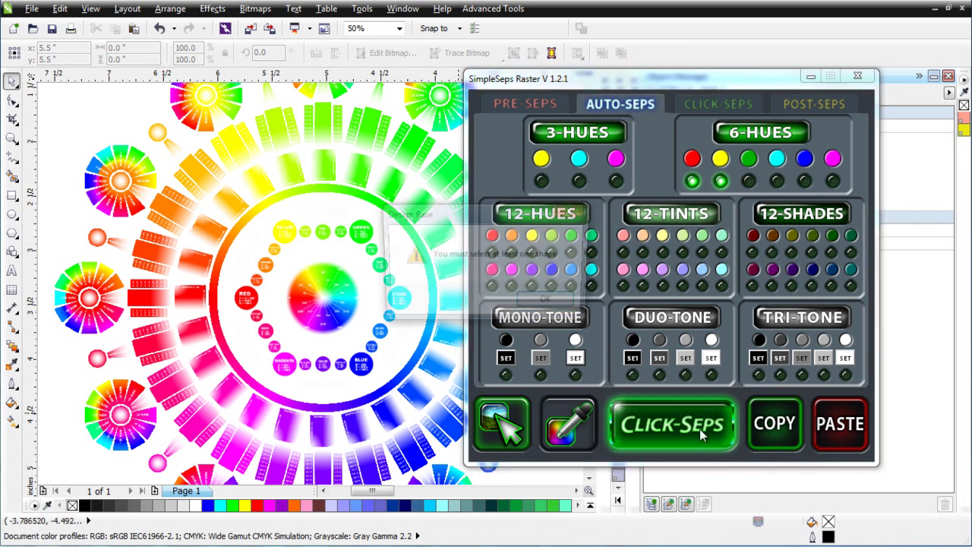
{"action": "left_click", "coordinate": [553, 301]}
{"action": "left_click", "coordinate": [337, 258]}
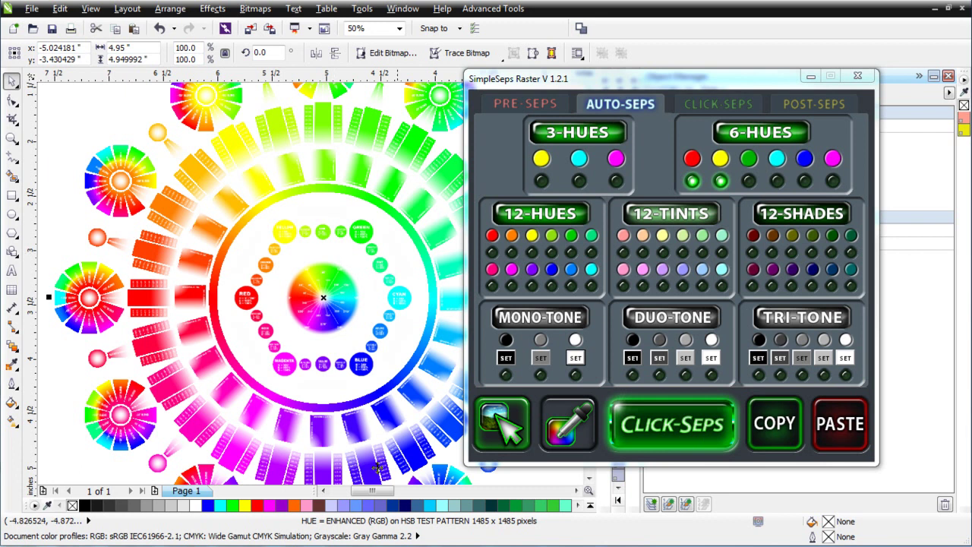
{"action": "left_click", "coordinate": [691, 437]}
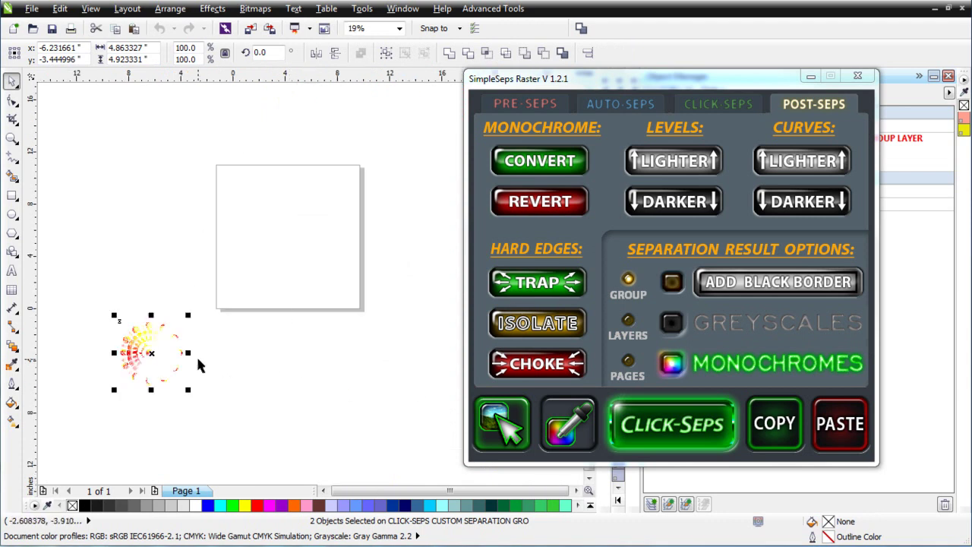
- Group the red and yellow separation bitmaps and set the group to Overprint Outline
{"action": "scroll", "coordinate": [196, 365], "scroll_direction": "up", "scroll_amount": 5}
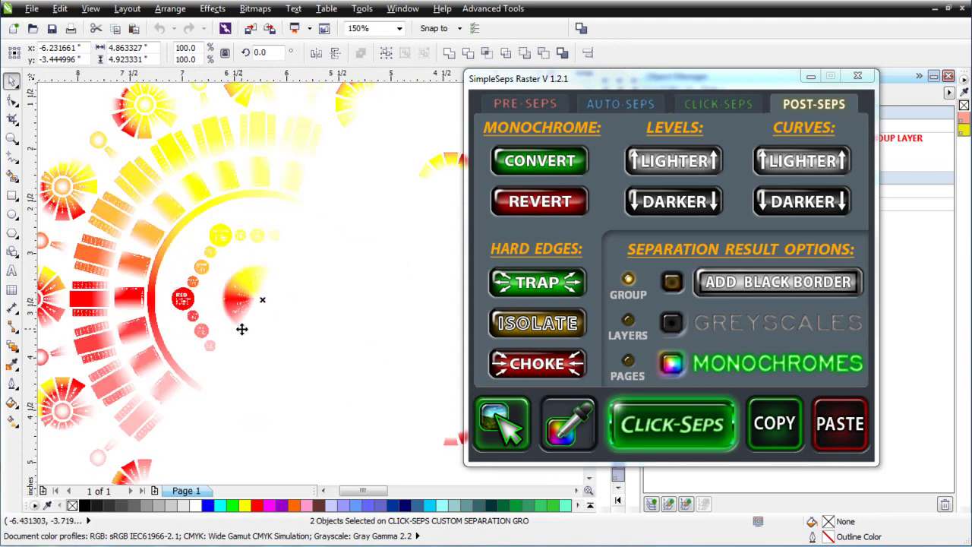
{"action": "left_click", "coordinate": [387, 53]}
{"action": "key", "text": "F3"}
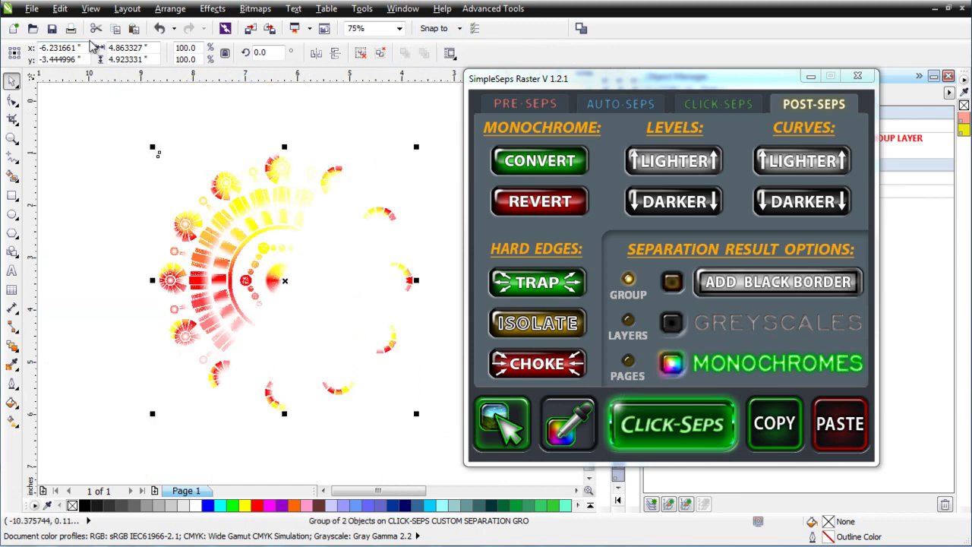
{"action": "left_click", "coordinate": [91, 8]}
{"action": "left_click", "coordinate": [144, 126]}
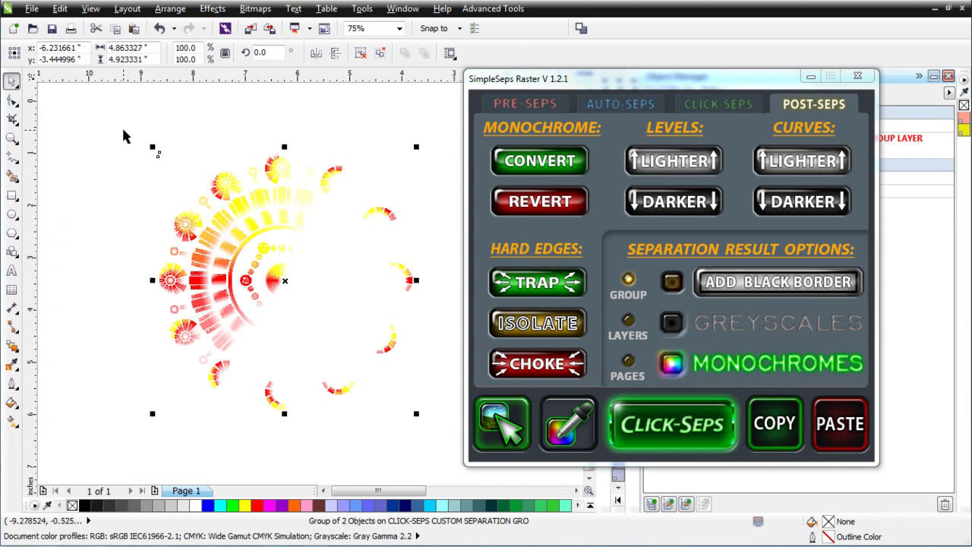
{"action": "right_click", "coordinate": [232, 261]}
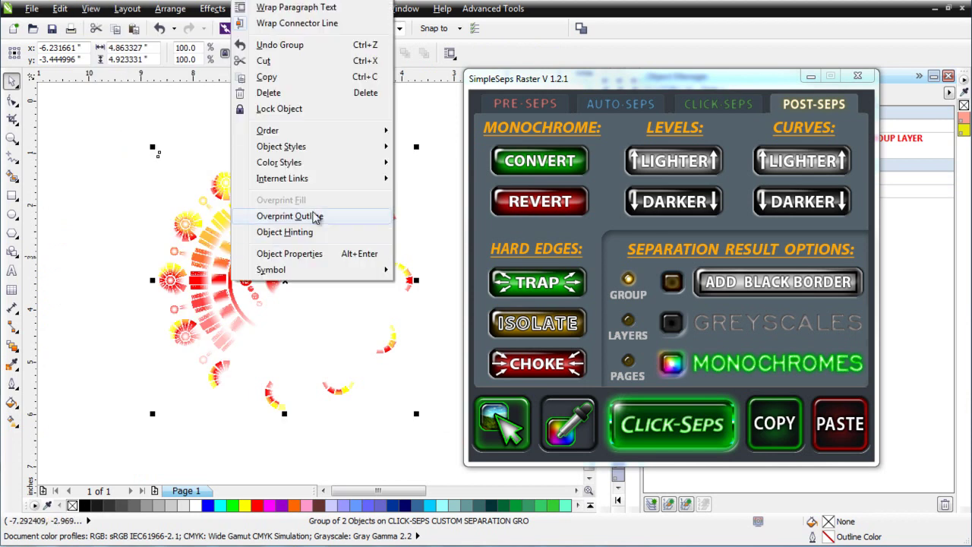
{"action": "left_click", "coordinate": [359, 215]}
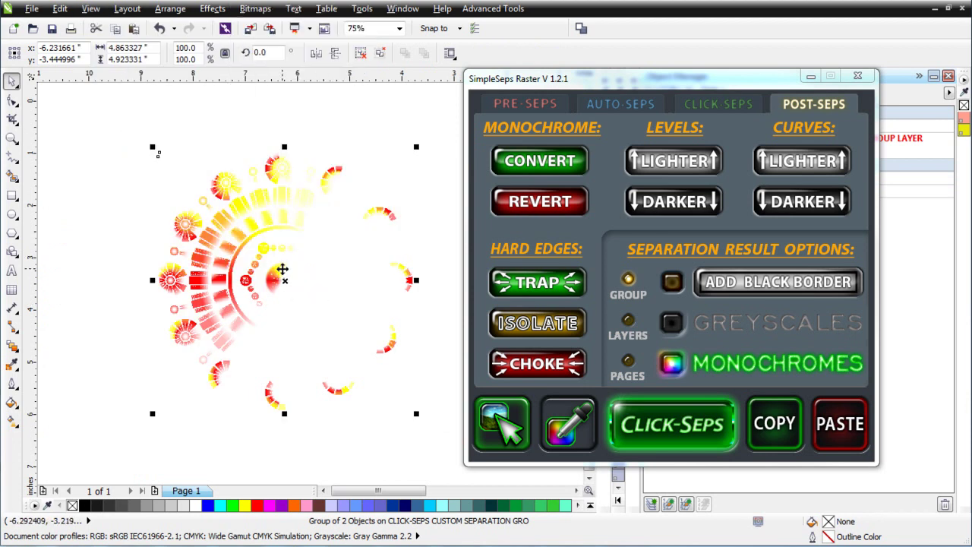
- Ungroup the bitmaps, select the whole separated design, and minimise the Click-Seps document
{"action": "scroll", "coordinate": [282, 269], "scroll_direction": "up", "scroll_amount": 2}
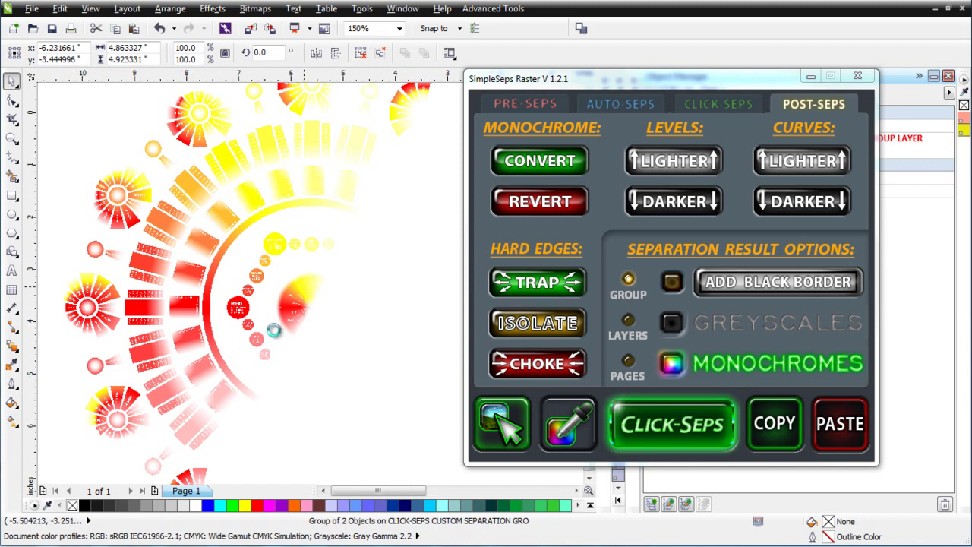
{"action": "scroll", "coordinate": [275, 331], "scroll_direction": "down", "scroll_amount": 2}
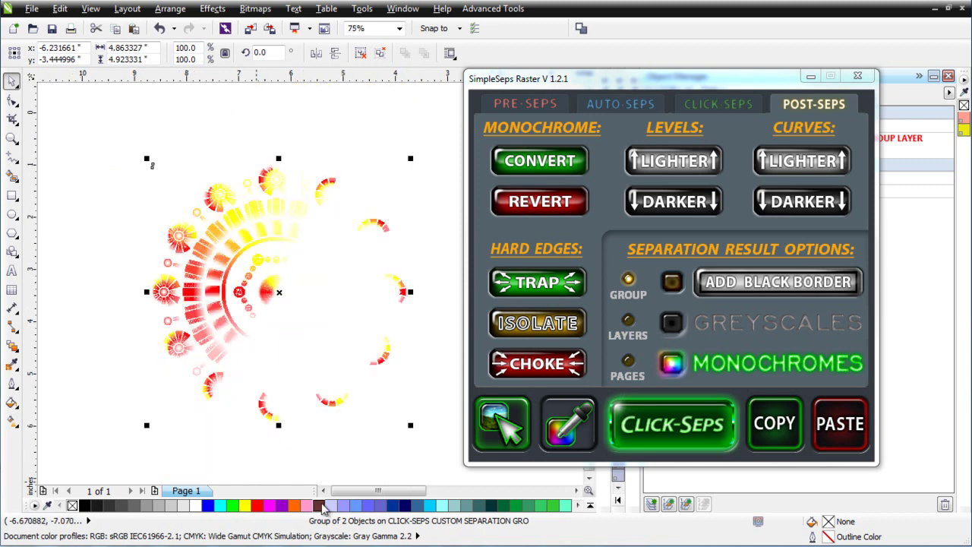
{"action": "left_click", "coordinate": [380, 52]}
{"action": "left_click", "coordinate": [236, 219]}
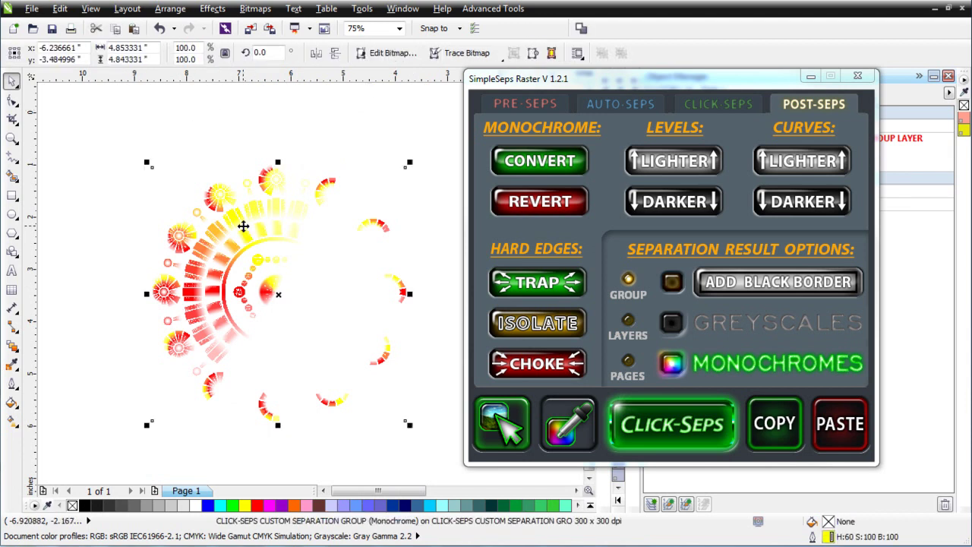
{"action": "scroll", "coordinate": [312, 281], "scroll_direction": "up", "scroll_amount": 2}
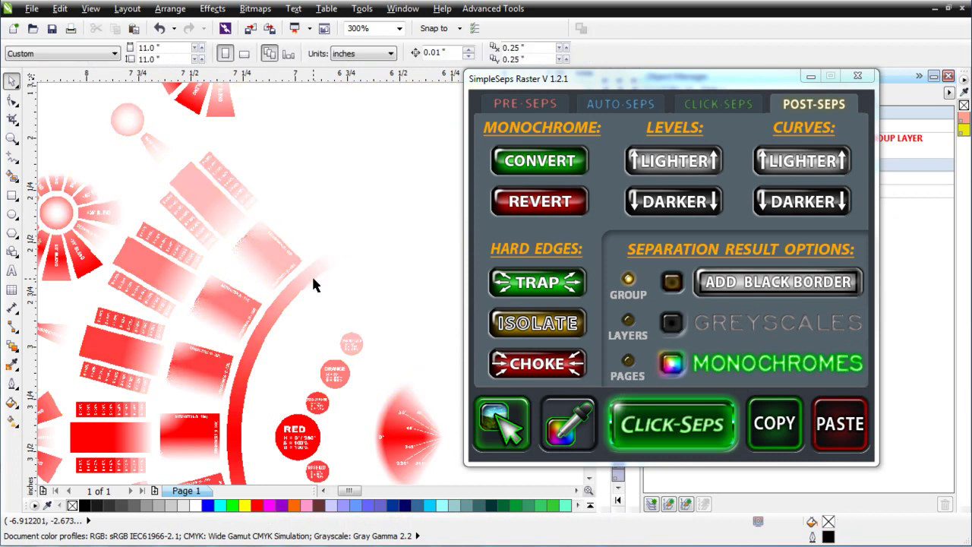
{"action": "left_click", "coordinate": [312, 275]}
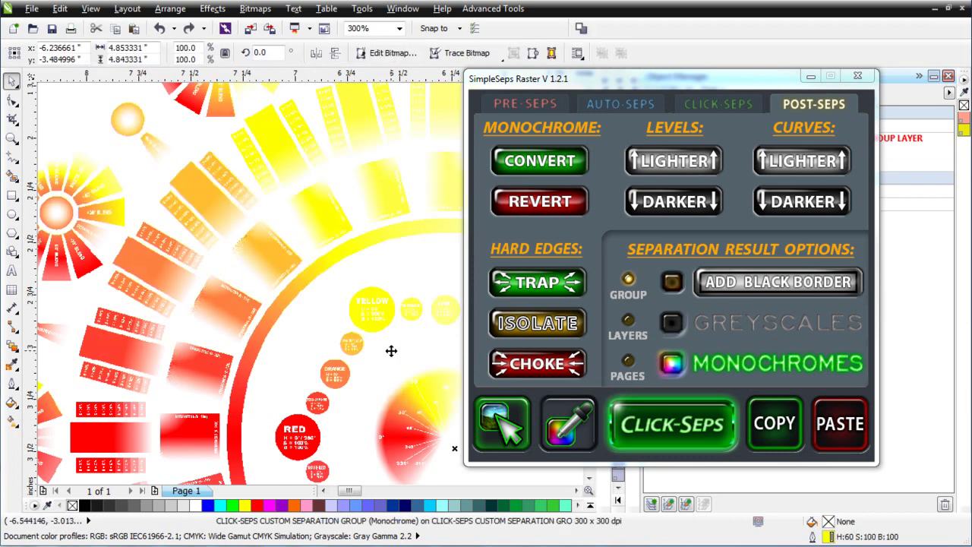
{"action": "scroll", "coordinate": [273, 342], "scroll_direction": "down", "scroll_amount": 1}
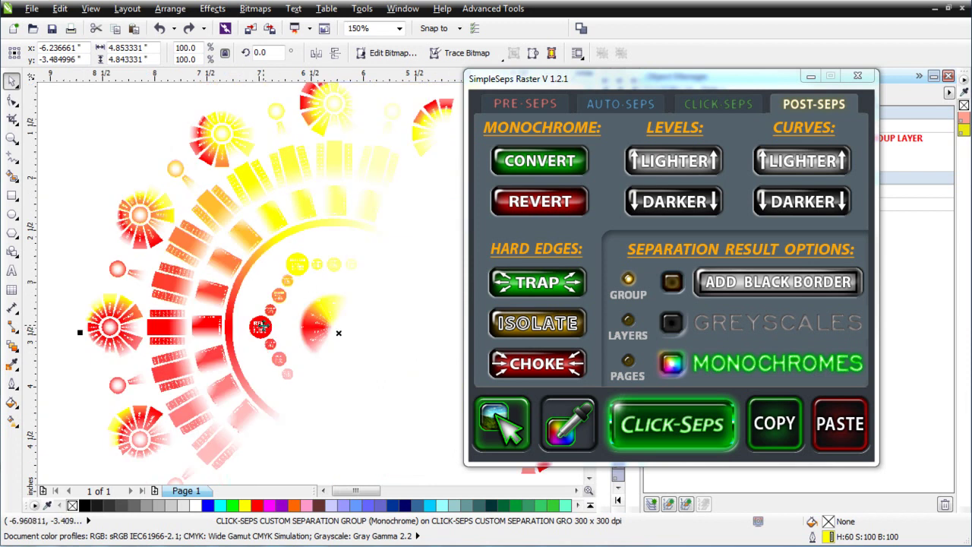
{"action": "scroll", "coordinate": [414, 307], "scroll_direction": "down", "scroll_amount": 1}
{"action": "left_click_drag", "start_coordinate": [134, 145], "coordinate": [451, 454]}
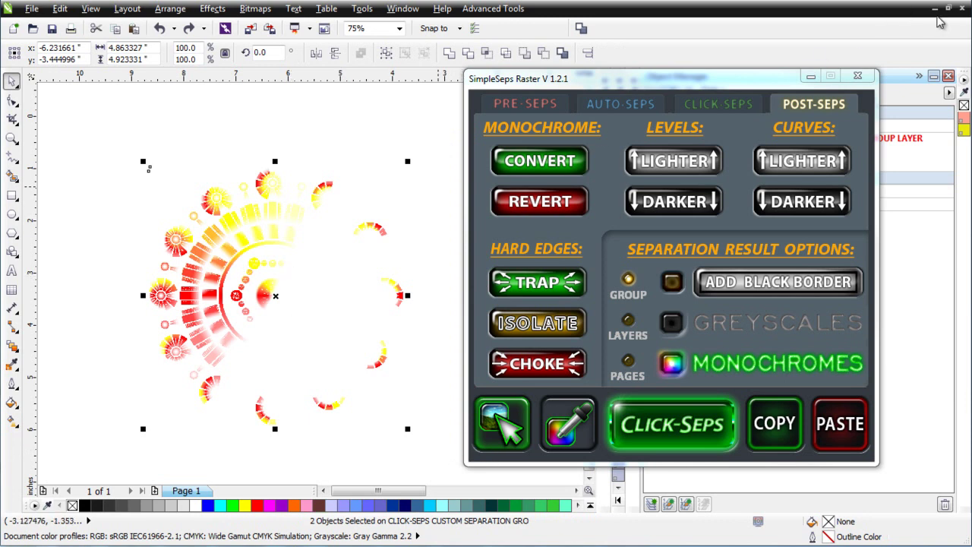
{"action": "left_click", "coordinate": [935, 9]}
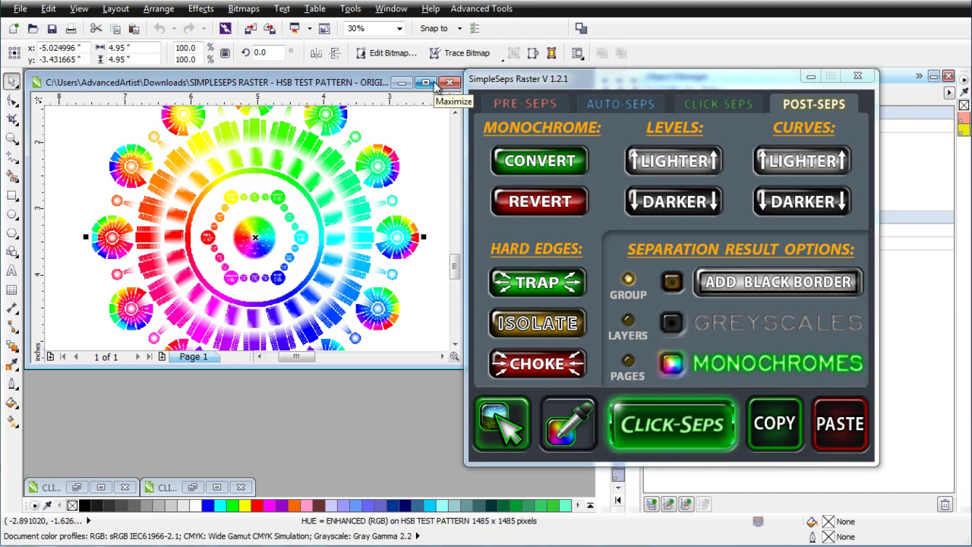
- Check the two Click-Seps documents, minimize them, and maximize the HSB test pattern document
{"action": "left_click", "coordinate": [103, 487]}
{"action": "scroll", "coordinate": [259, 411], "scroll_direction": "down", "scroll_amount": 2}
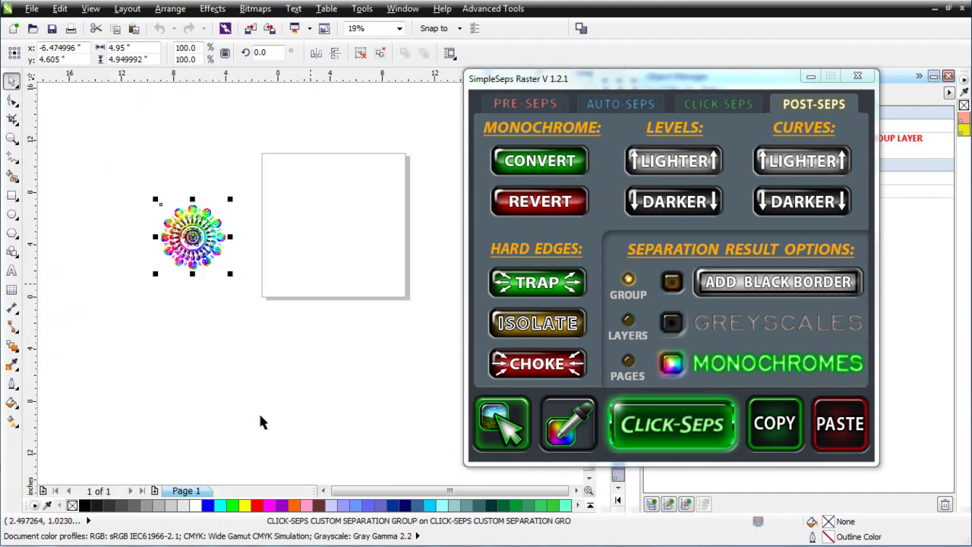
{"action": "left_click", "coordinate": [934, 9]}
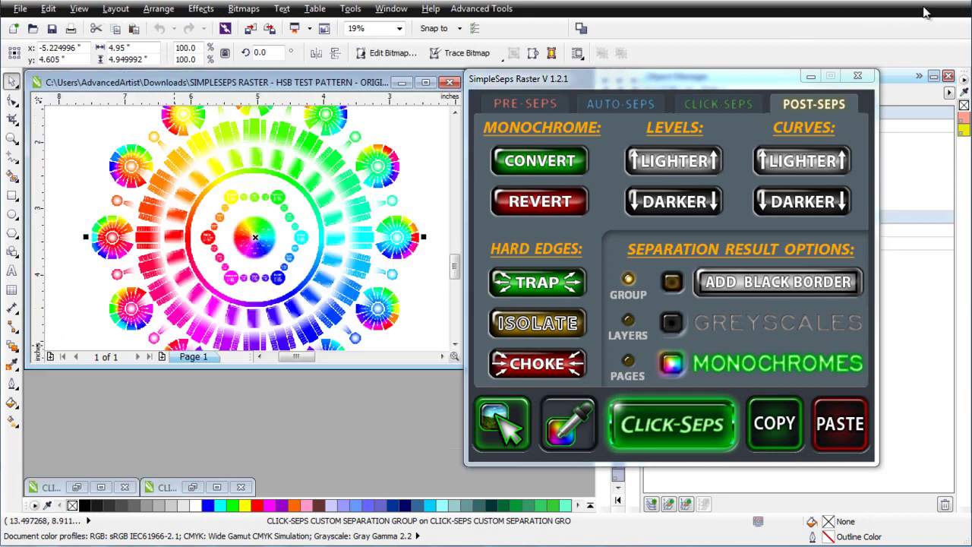
{"action": "left_click", "coordinate": [192, 487]}
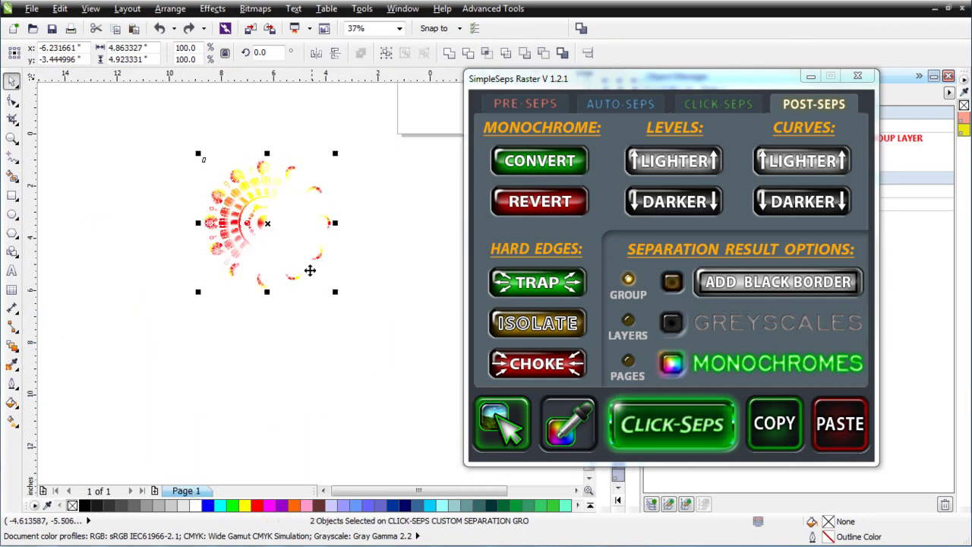
{"action": "left_click", "coordinate": [939, 12]}
{"action": "left_click_drag", "start_coordinate": [318, 81], "coordinate": [261, 201]}
{"action": "left_click", "coordinate": [367, 201]}
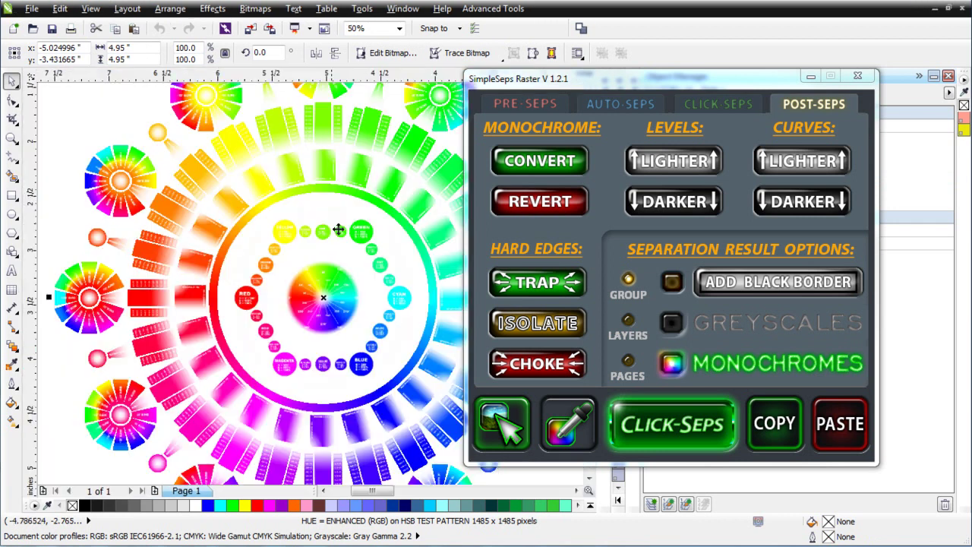
- Paste the red/yellow separation and place it right of the middle mandala copy
{"action": "scroll", "coordinate": [342, 280], "scroll_direction": "down", "scroll_amount": 5}
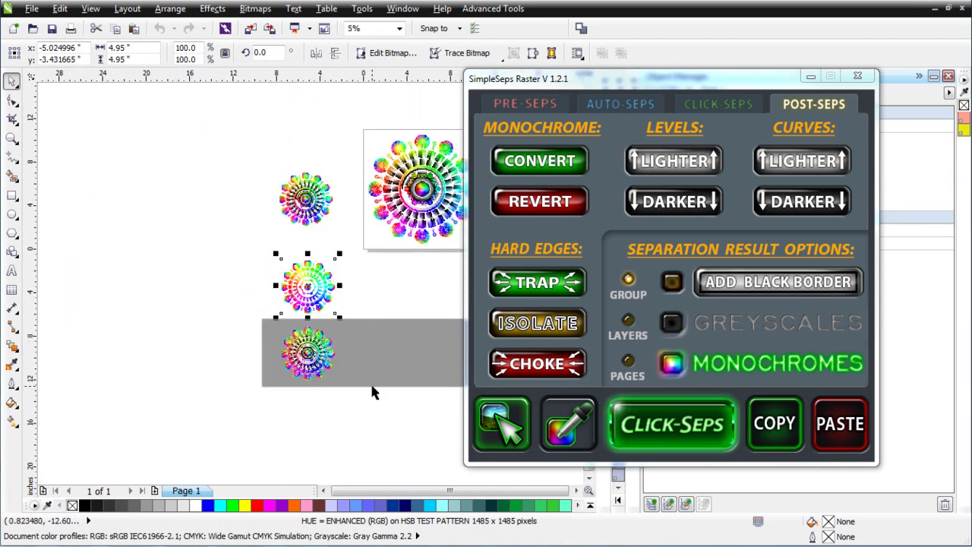
{"action": "scroll", "coordinate": [371, 389], "scroll_direction": "up", "scroll_amount": 1}
{"action": "scroll", "coordinate": [311, 280], "scroll_direction": "down", "scroll_amount": 1}
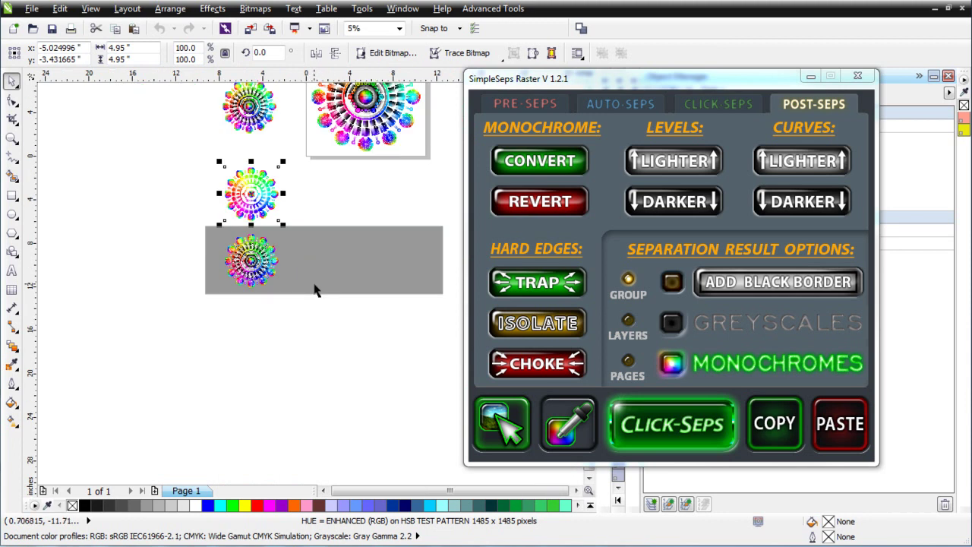
{"action": "key", "text": "ctrl+v"}
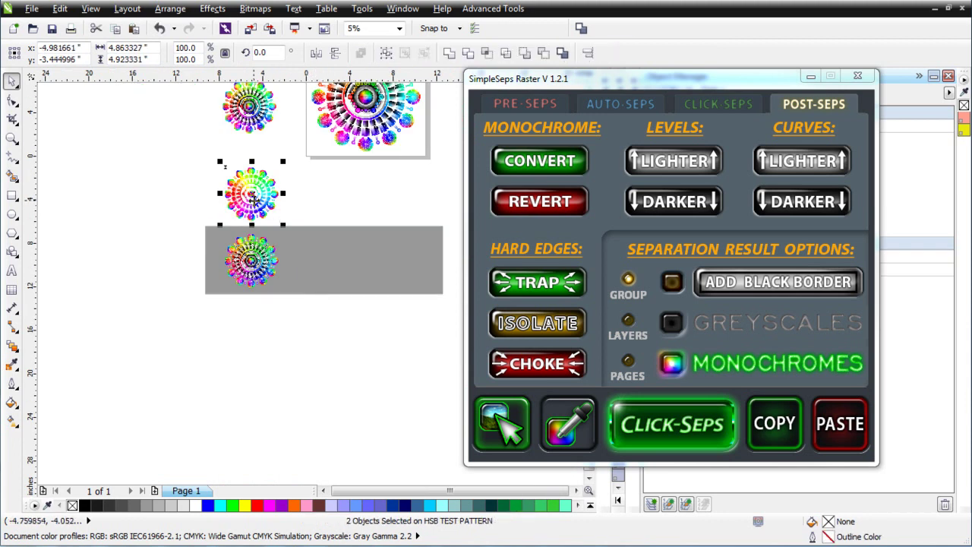
{"action": "left_click_drag", "start_coordinate": [251, 194], "coordinate": [310, 195]}
{"action": "scroll", "coordinate": [304, 228], "scroll_direction": "up", "scroll_amount": 3}
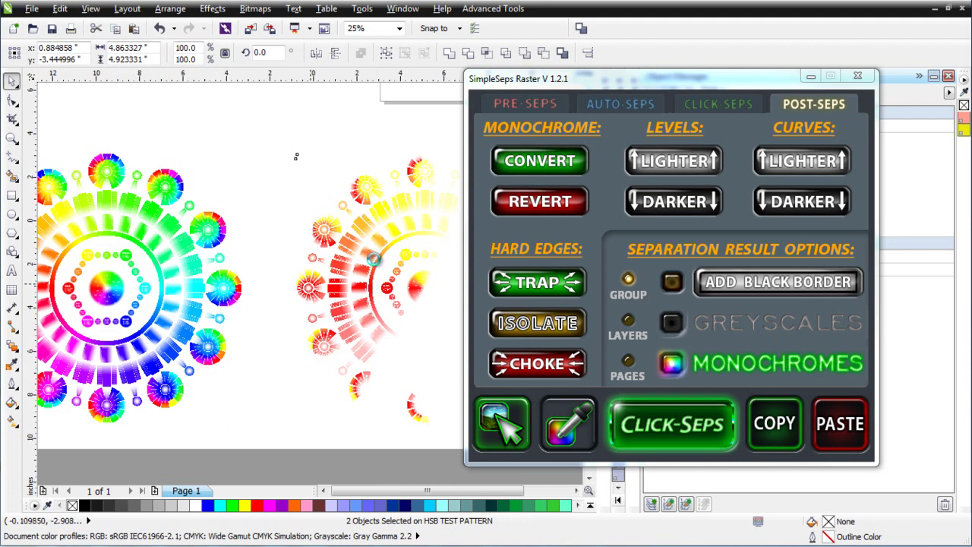
- Ungroup the bottom mandala group into its separate bitmaps
{"action": "scroll", "coordinate": [311, 287], "scroll_direction": "down", "scroll_amount": 2}
{"action": "left_click", "coordinate": [210, 441]}
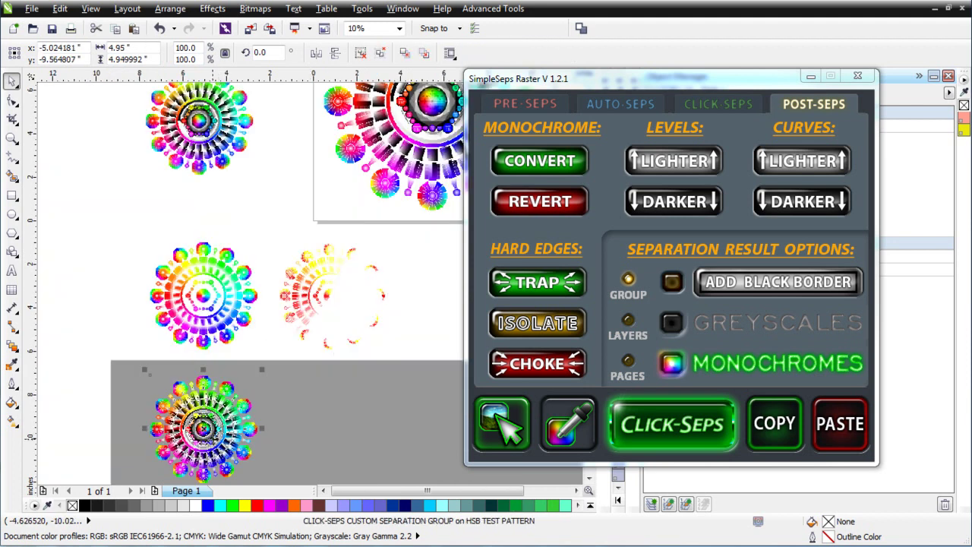
{"action": "left_click", "coordinate": [383, 57]}
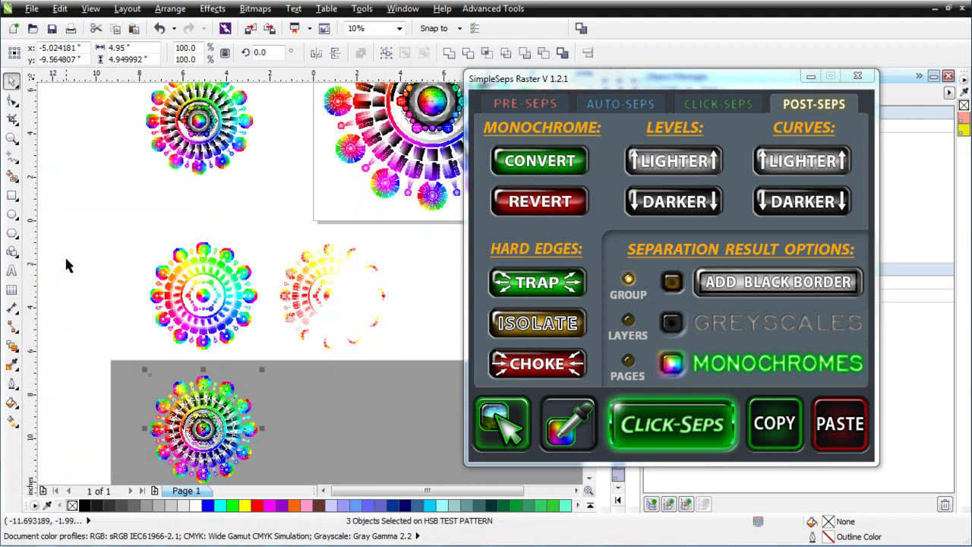
{"action": "left_click", "coordinate": [67, 261]}
- Line up the Black and HL White bitmaps right of the mandala; show SimpleSeps Click-Seps options
{"action": "left_click", "coordinate": [212, 435]}
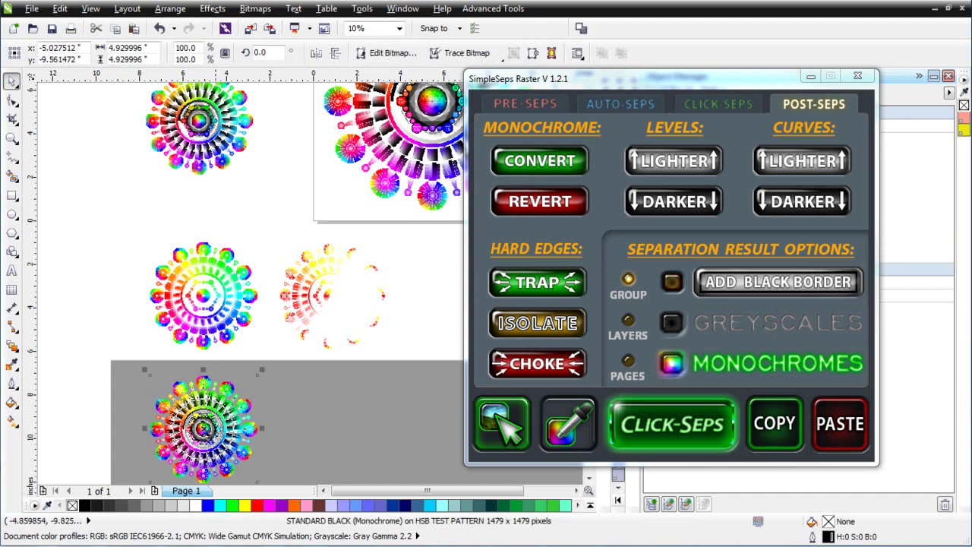
{"action": "left_click_drag", "start_coordinate": [212, 433], "coordinate": [334, 434]}
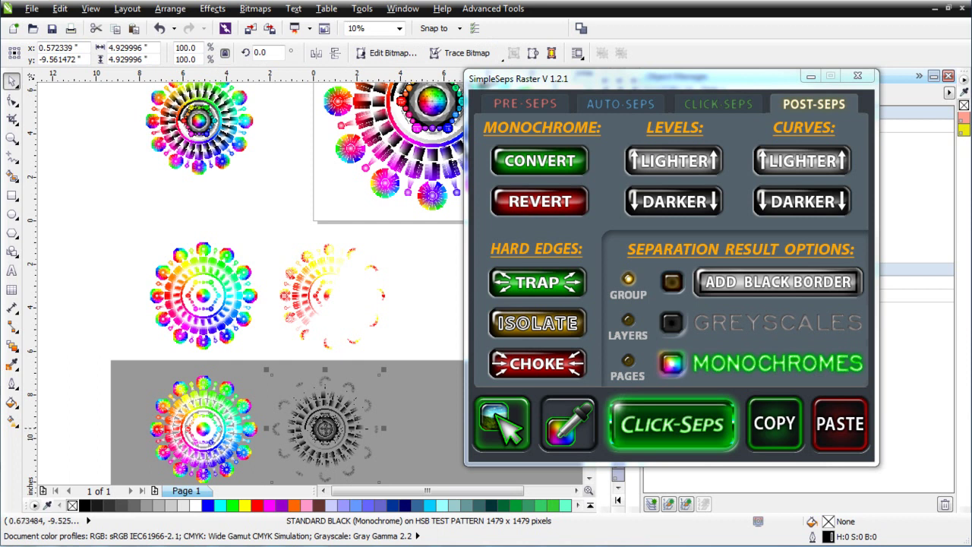
{"action": "left_click", "coordinate": [213, 437]}
{"action": "left_click_drag", "start_coordinate": [196, 431], "coordinate": [428, 430]}
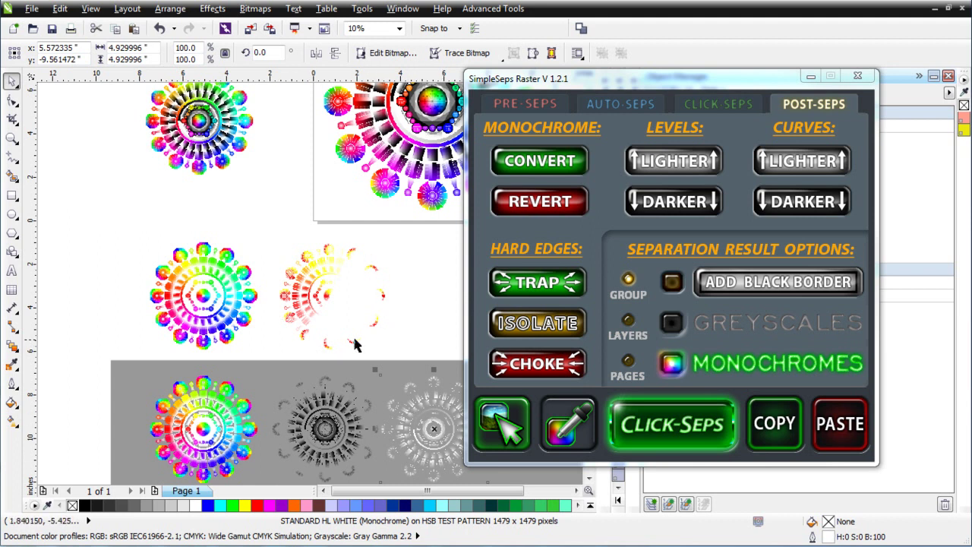
{"action": "left_click_drag", "start_coordinate": [730, 85], "coordinate": [650, 86]}
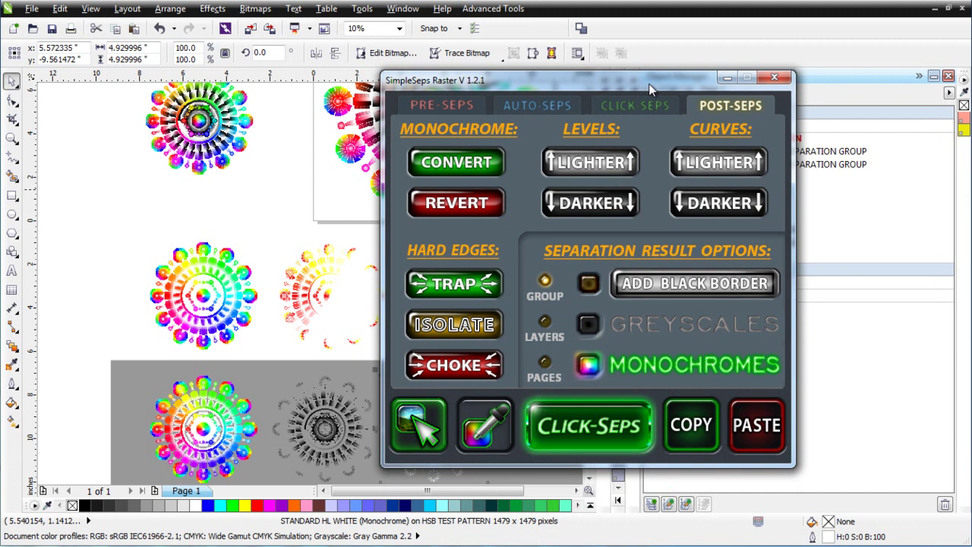
{"action": "left_click", "coordinate": [638, 106]}
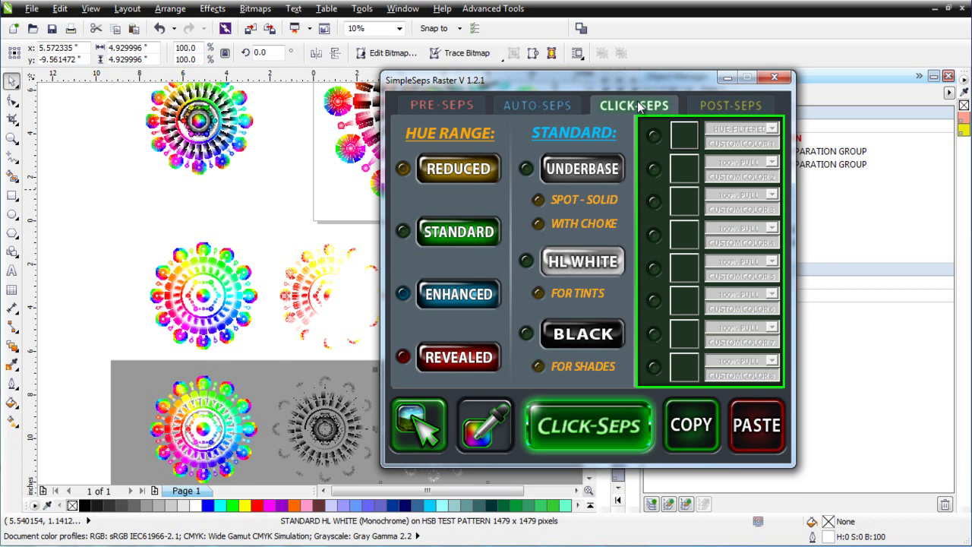